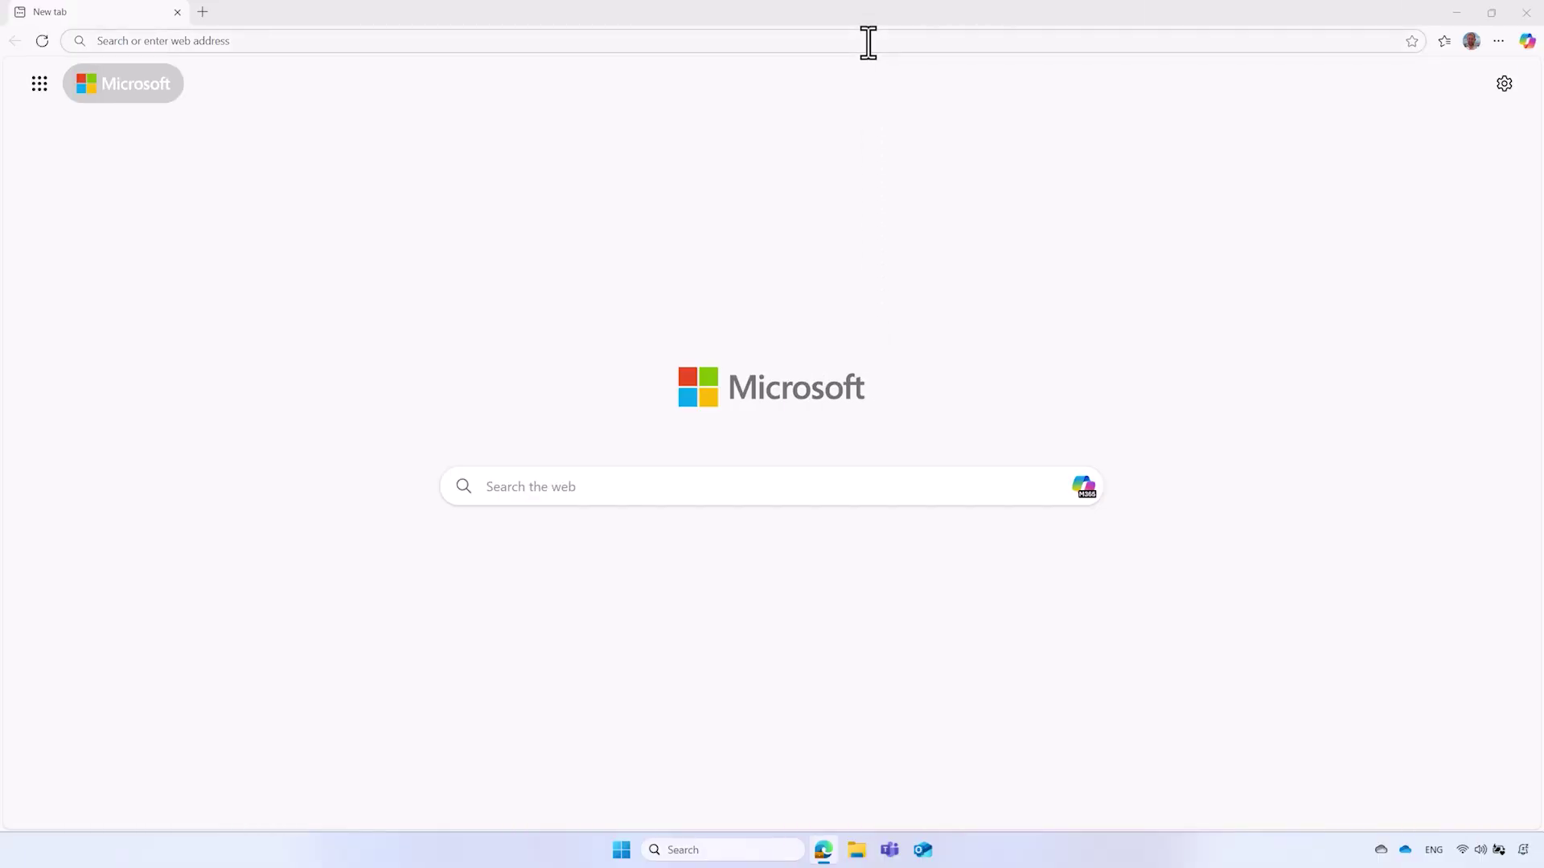
Load entra.microsoft.com and open the Verified ID Overview page from the left navigation.
{"action": "left_click", "coordinate": [869, 41]}
{"action": "type", "text": "entra.microsoft.com/#view/Microsoft_AAD_IAM/EntraLanding.ReactView"}
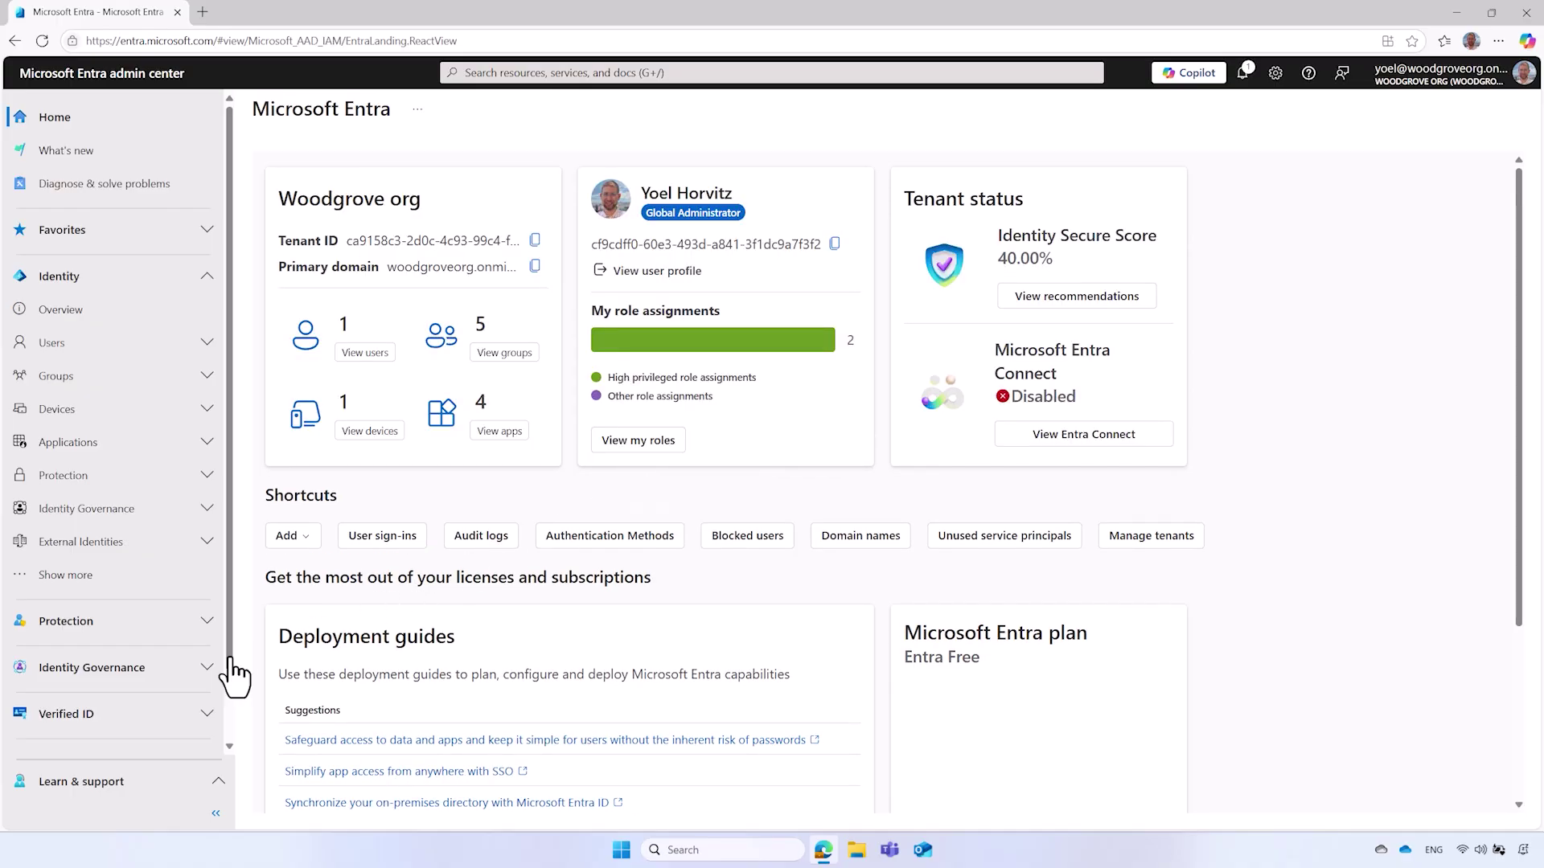
{"action": "left_click_drag", "start_coordinate": [231, 658], "coordinate": [229, 751]}
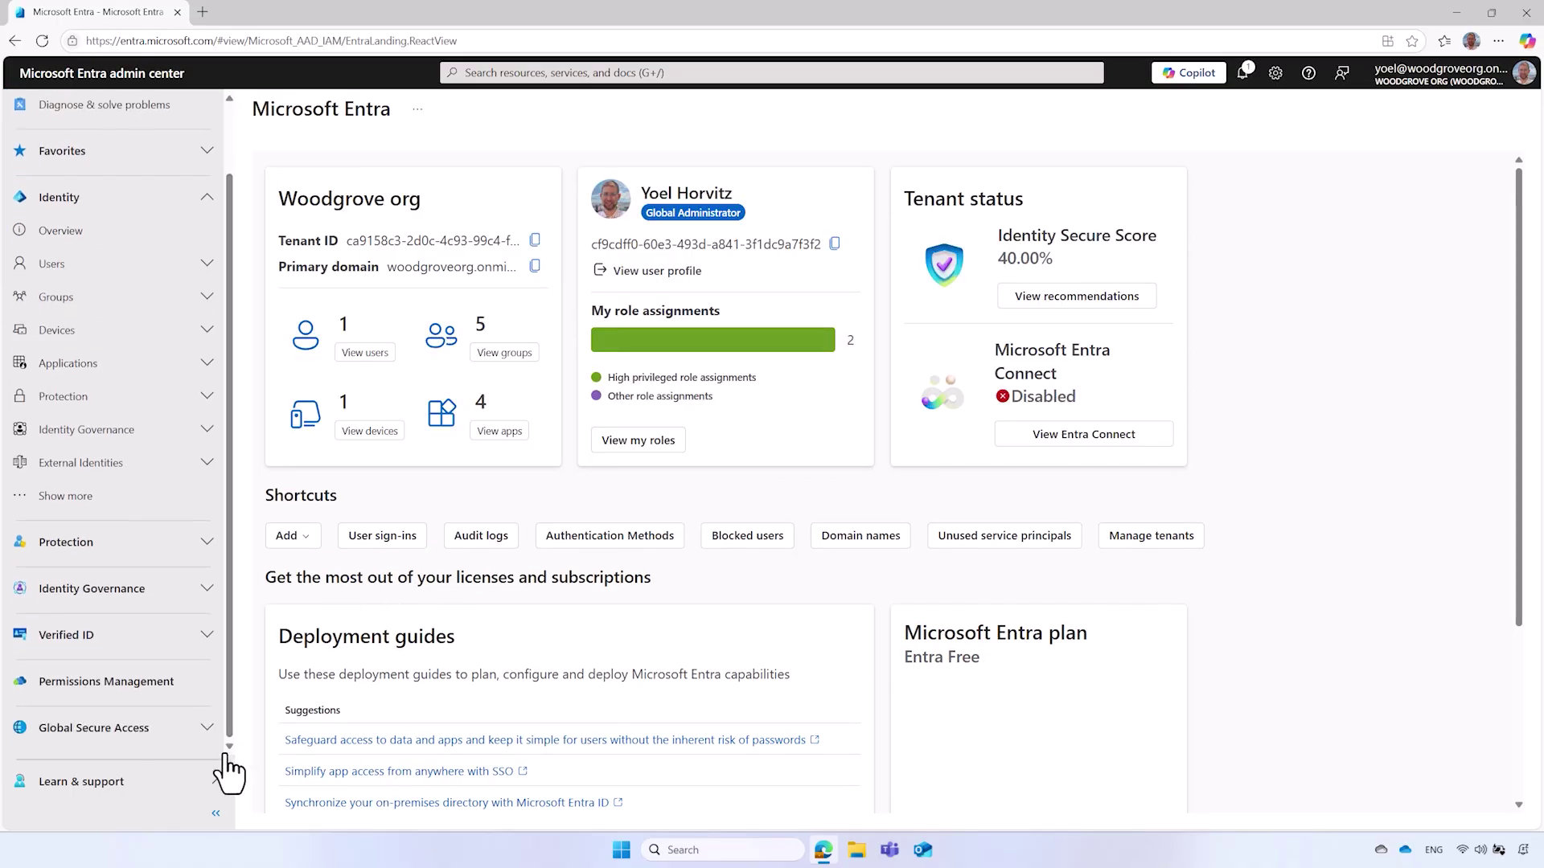
{"action": "left_click", "coordinate": [207, 641]}
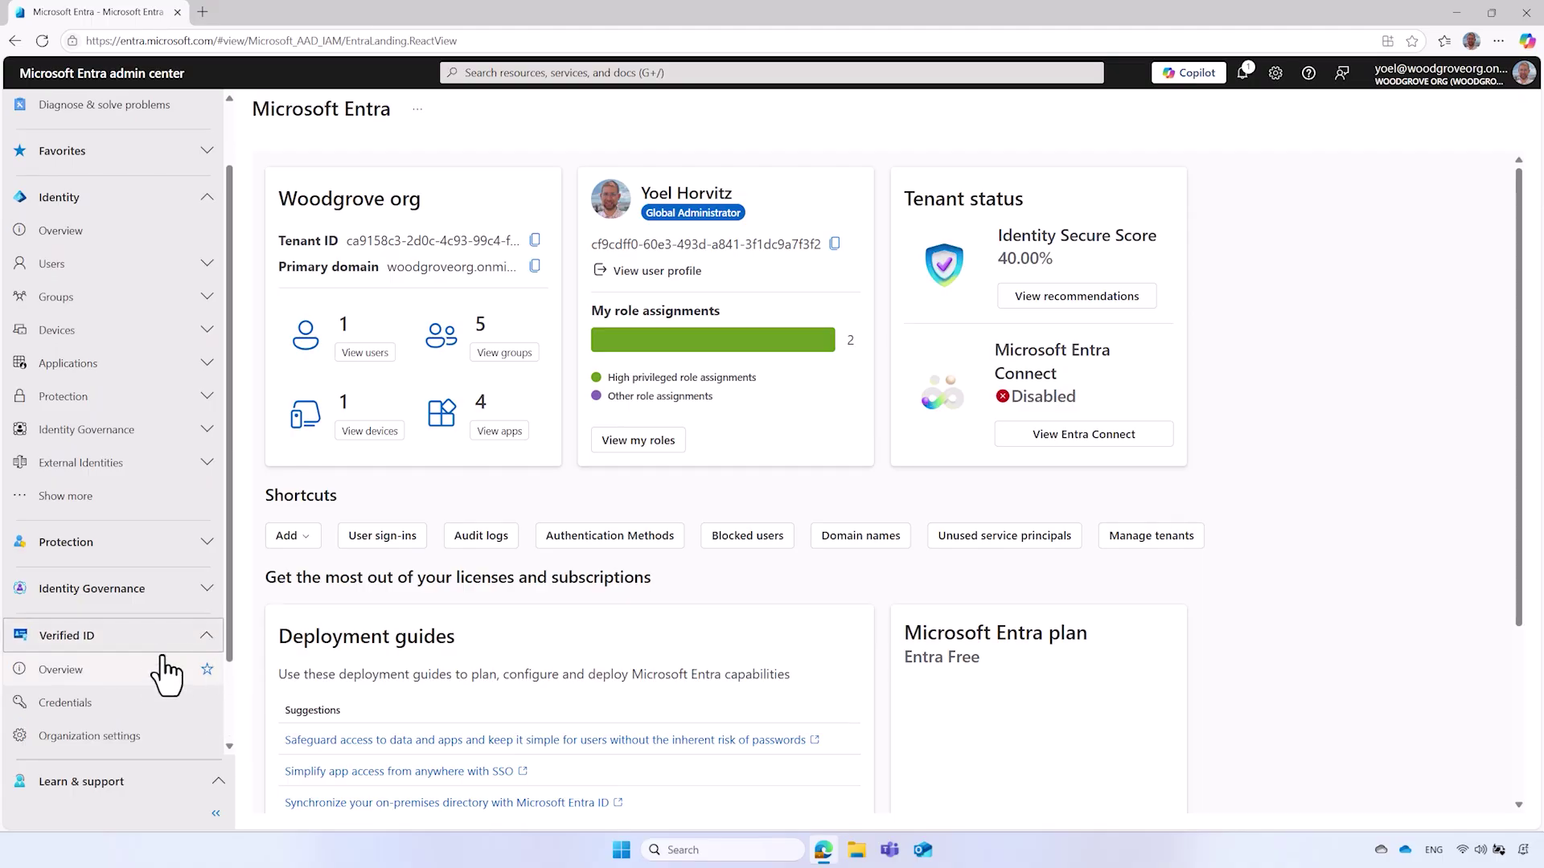
{"action": "left_click", "coordinate": [91, 677]}
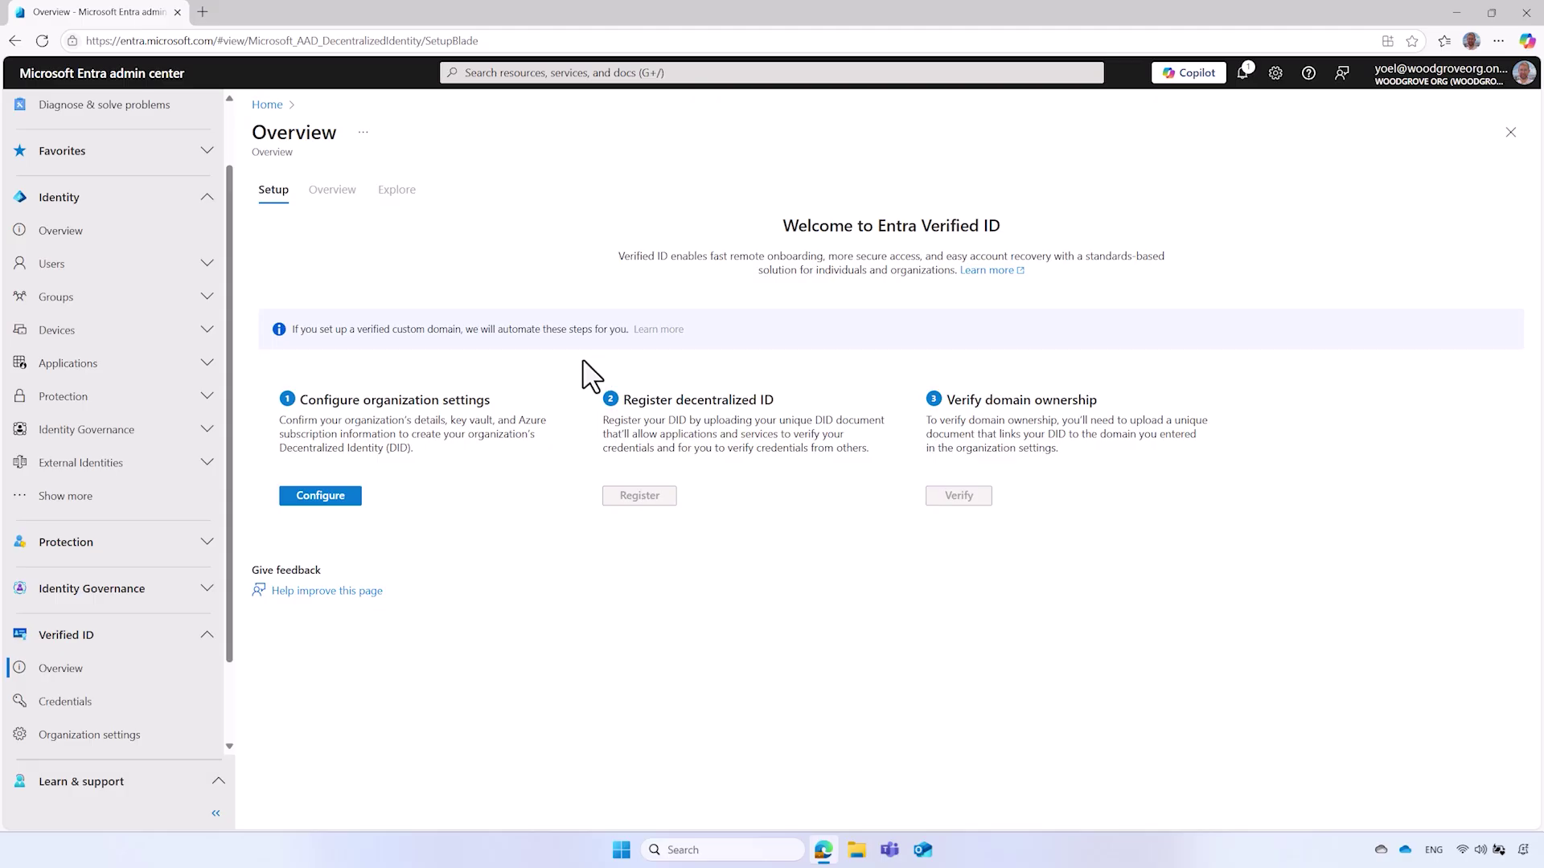
Go to Identity Settings > Domain names and start adding a custom domain.
{"action": "left_click", "coordinate": [126, 501]}
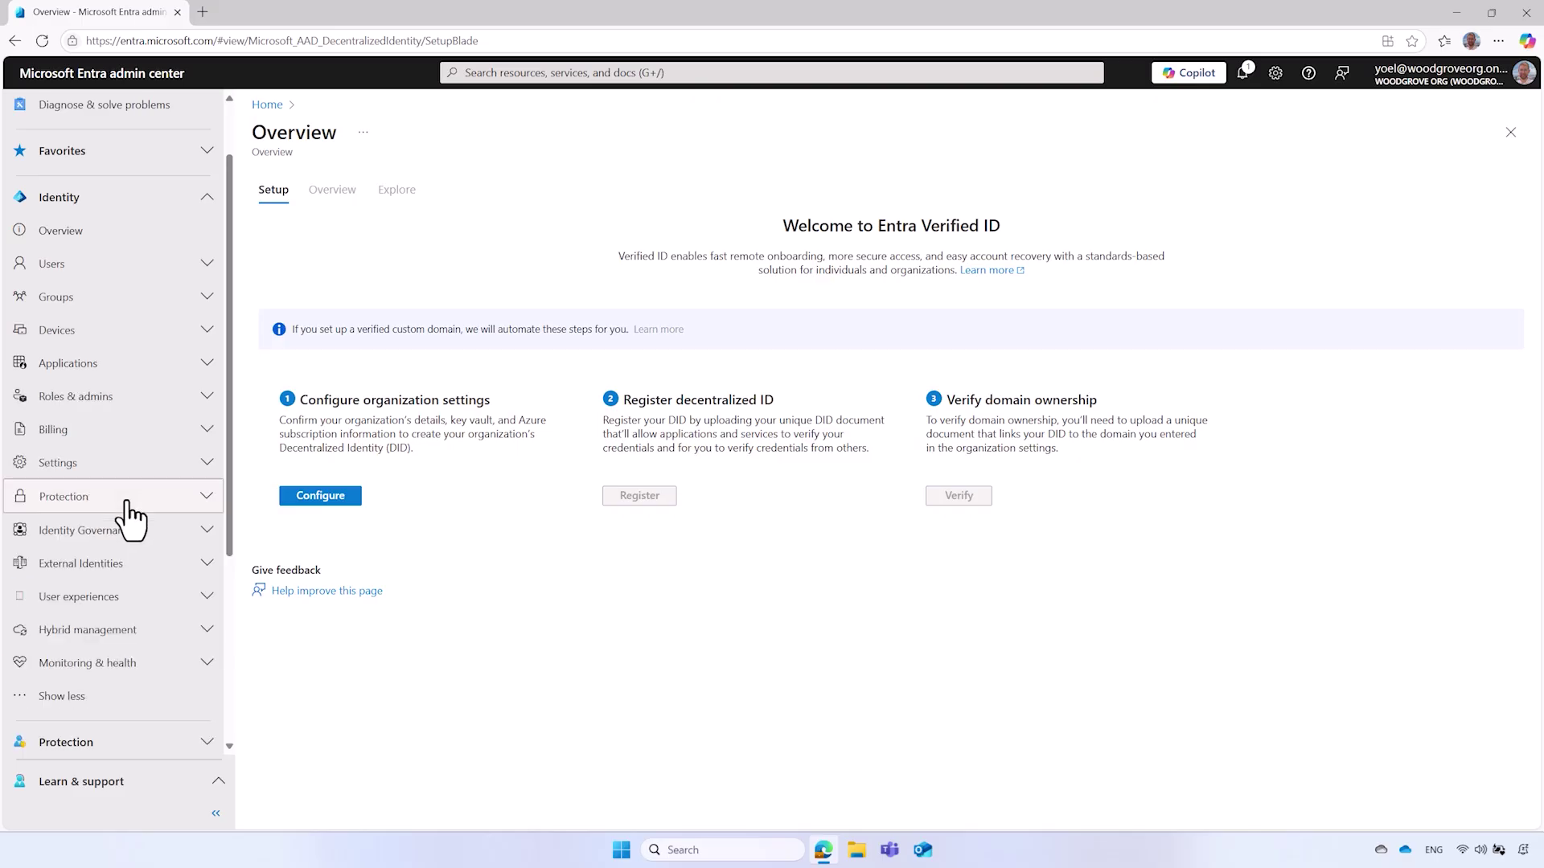
{"action": "left_click", "coordinate": [95, 464]}
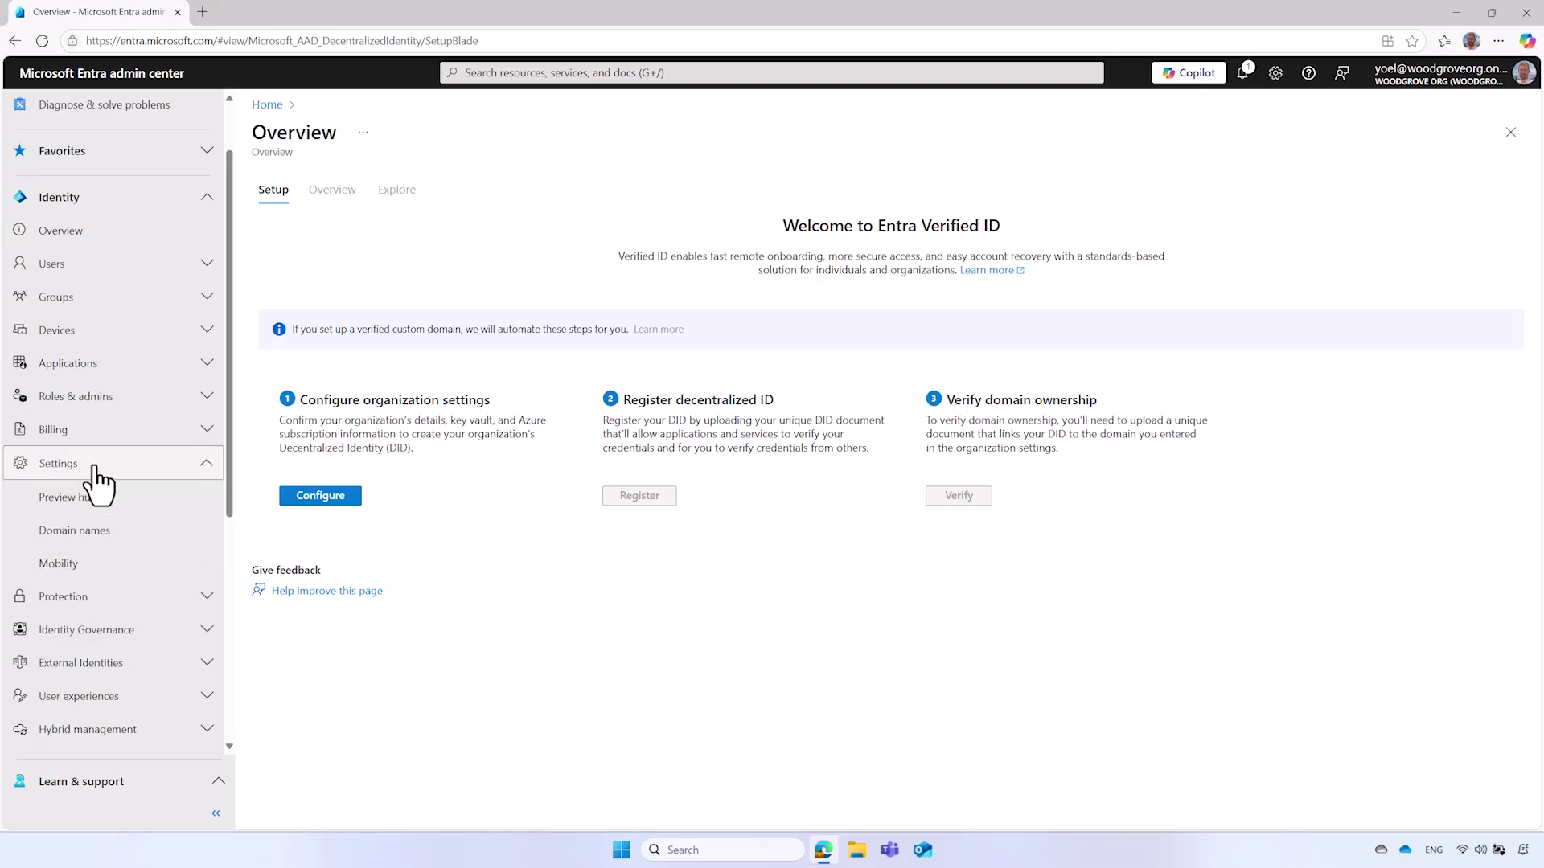
{"action": "left_click", "coordinate": [120, 530]}
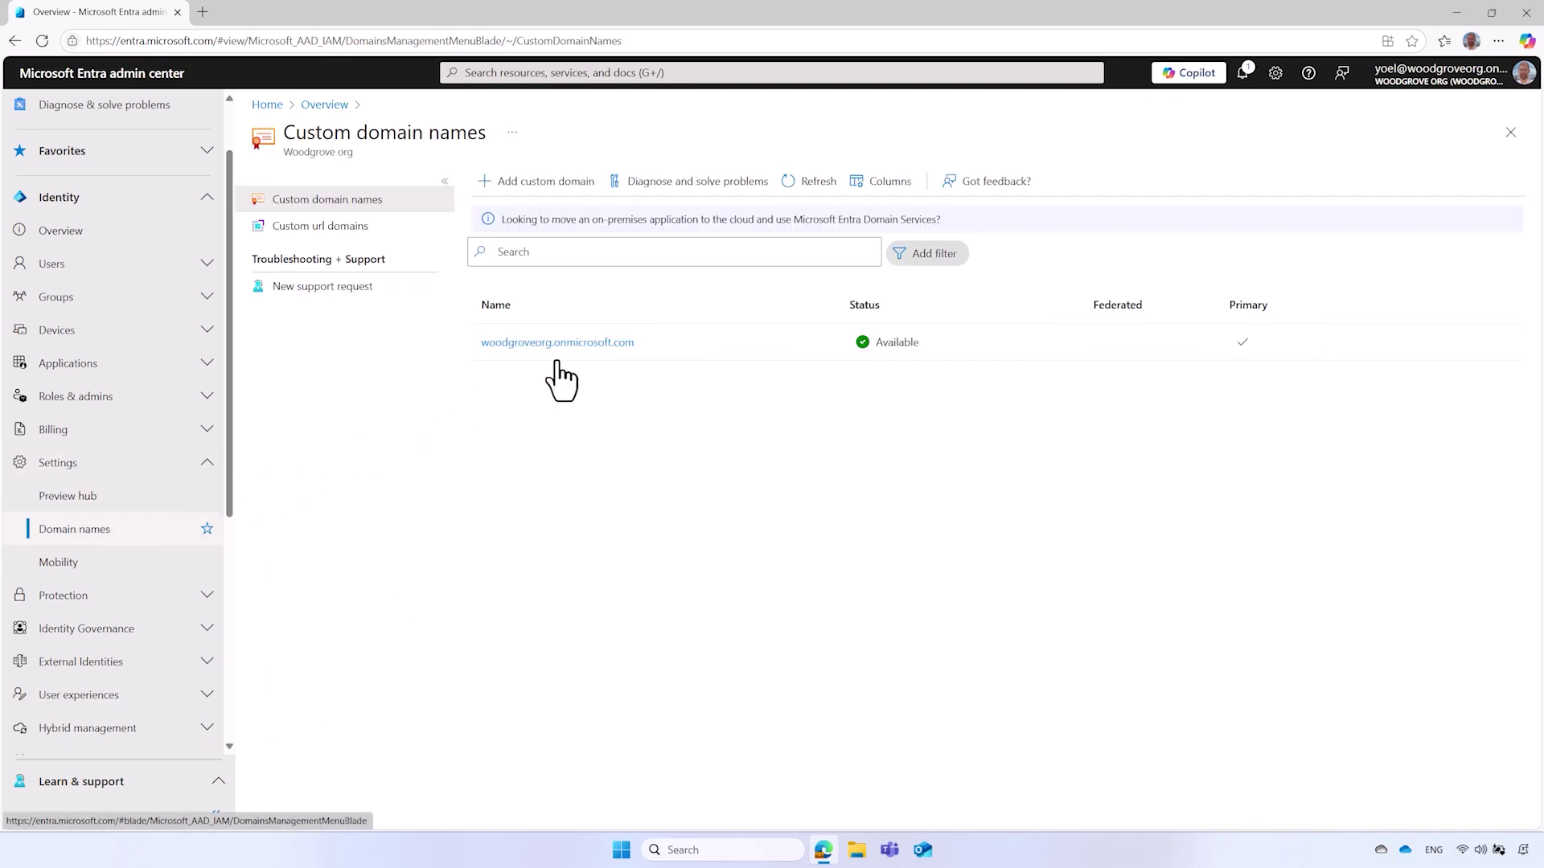
{"action": "left_click", "coordinate": [555, 189]}
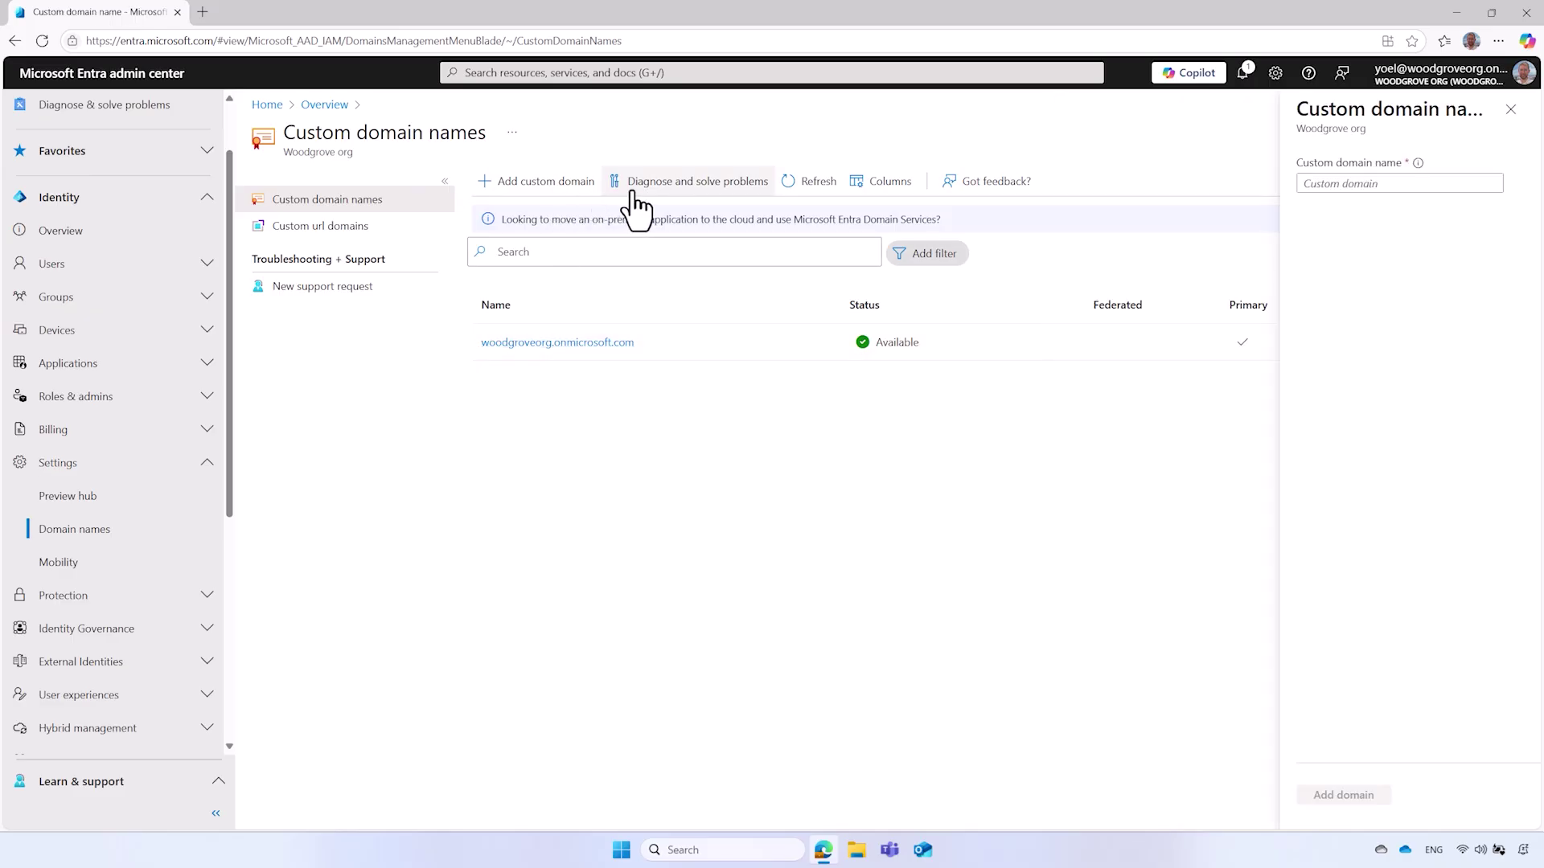
Add woodgroveorg.com as a custom domain and copy its TXT record verification value.
{"action": "left_click", "coordinate": [1474, 182]}
{"action": "type", "text": "woo"}
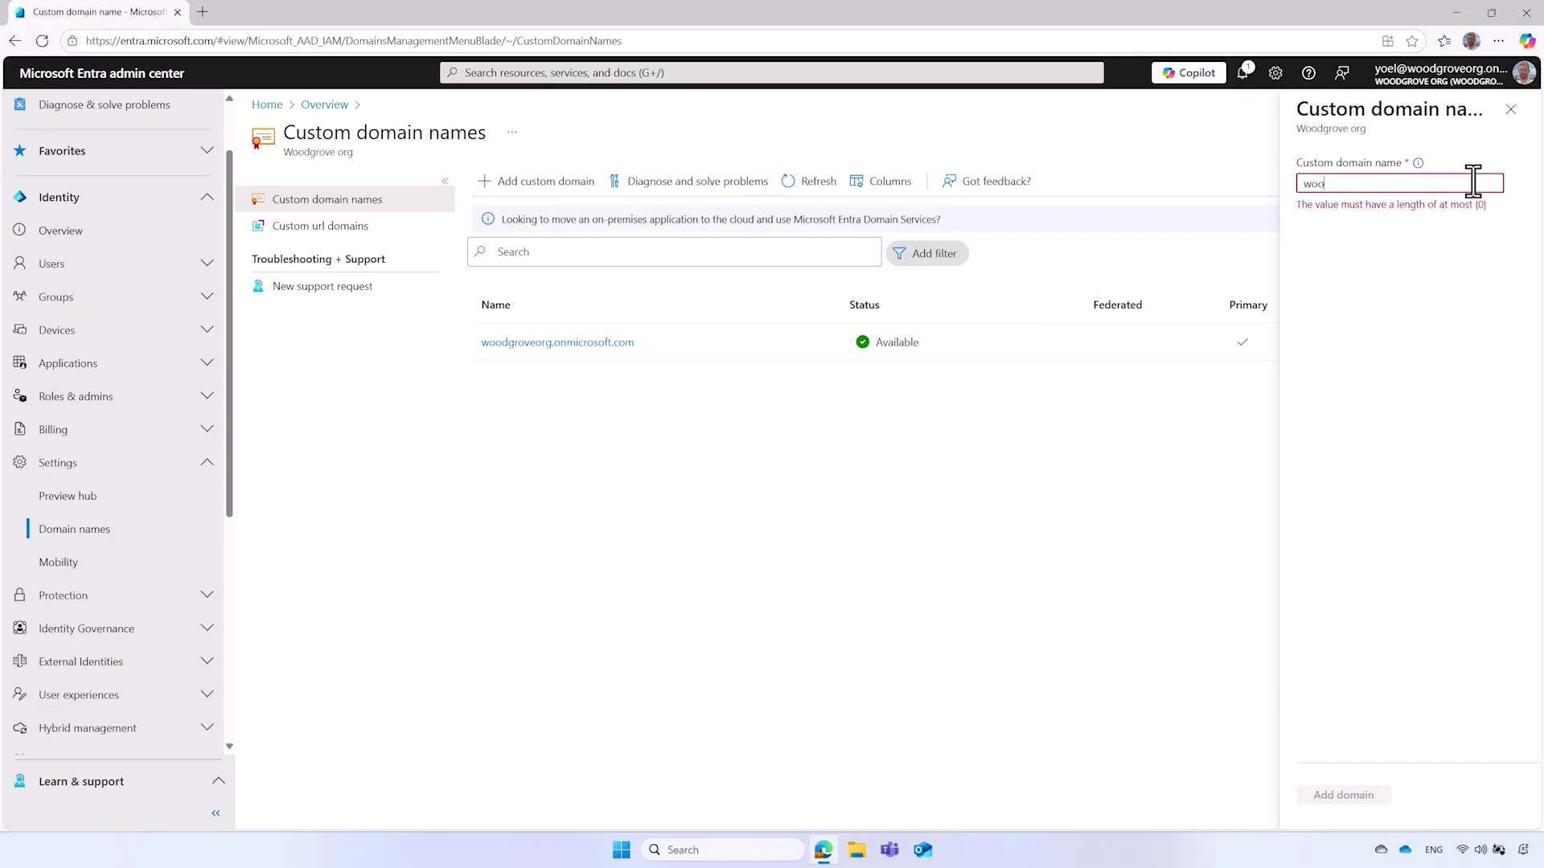
{"action": "type", "text": "dgroveorg.com"}
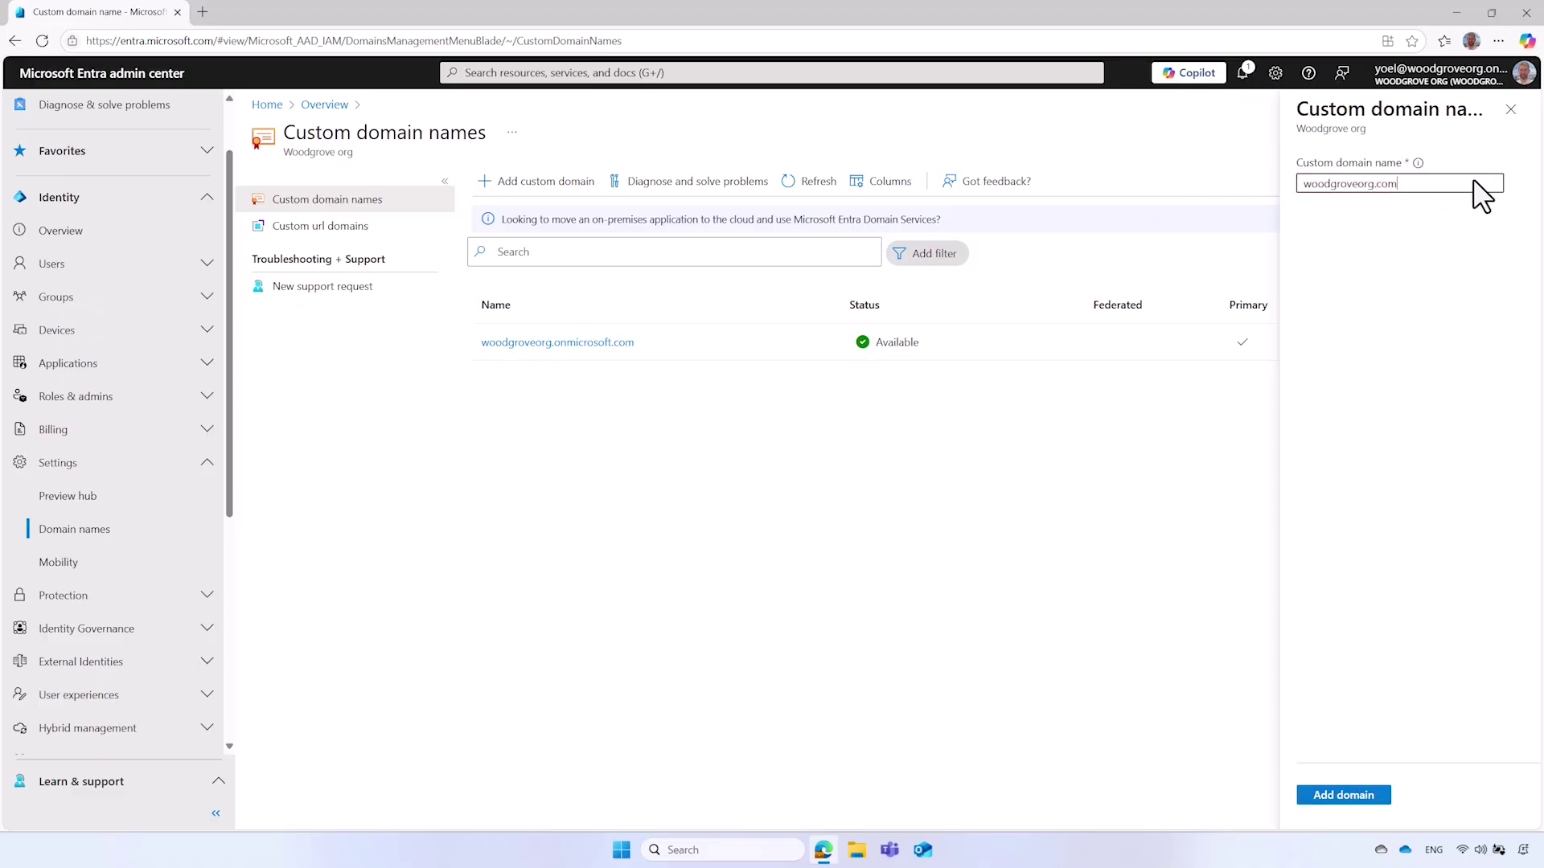
{"action": "left_click", "coordinate": [1347, 798]}
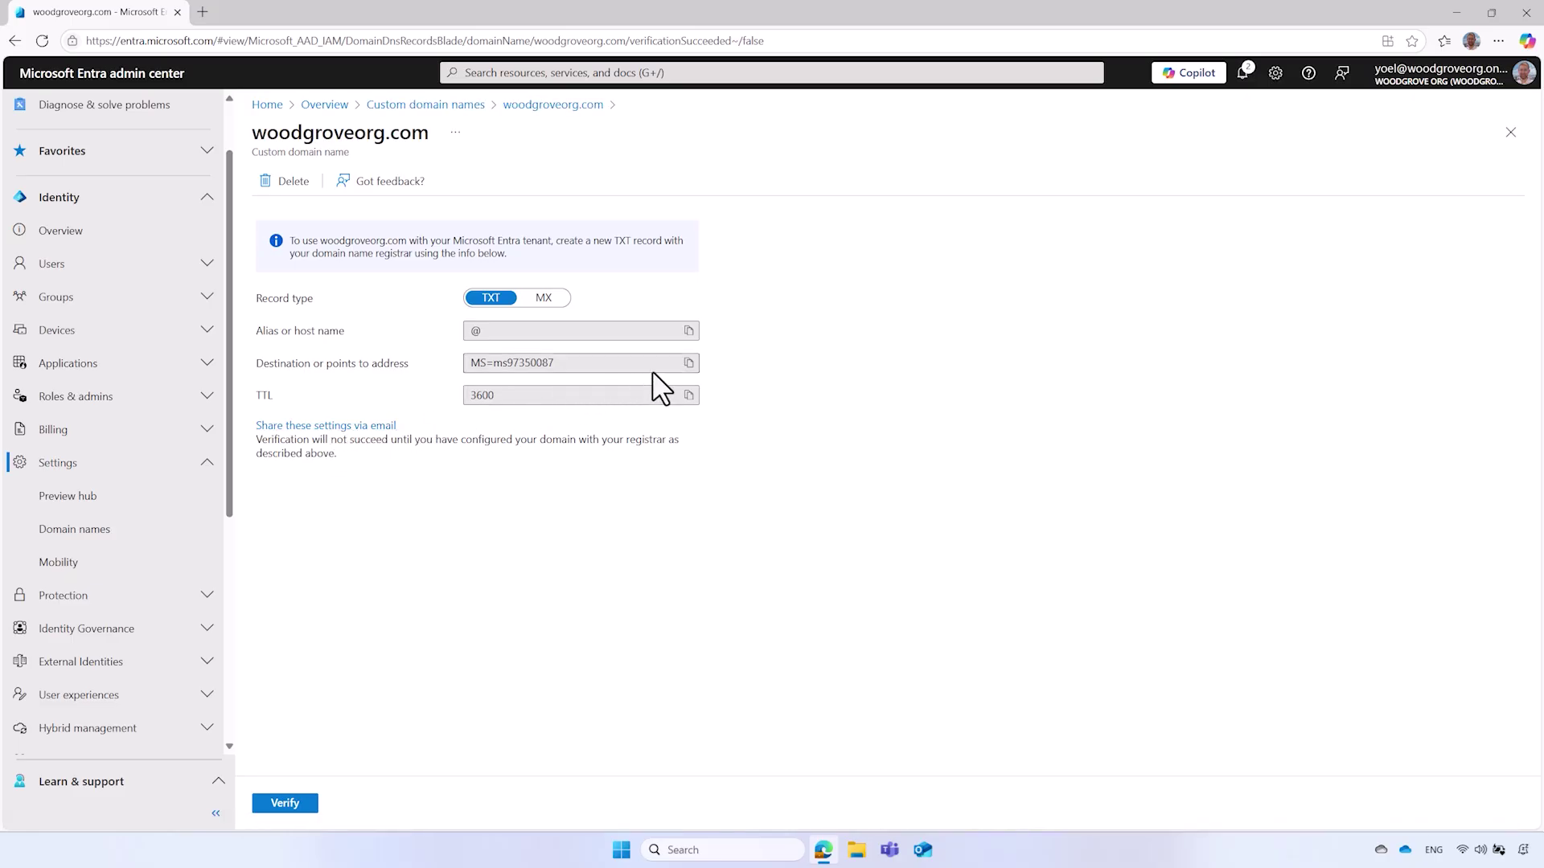
{"action": "left_click", "coordinate": [689, 364]}
In a new tab, open the woodgroveorg.com DNS zone's record sets in the Azure portal.
{"action": "key", "text": "ctrl+t"}
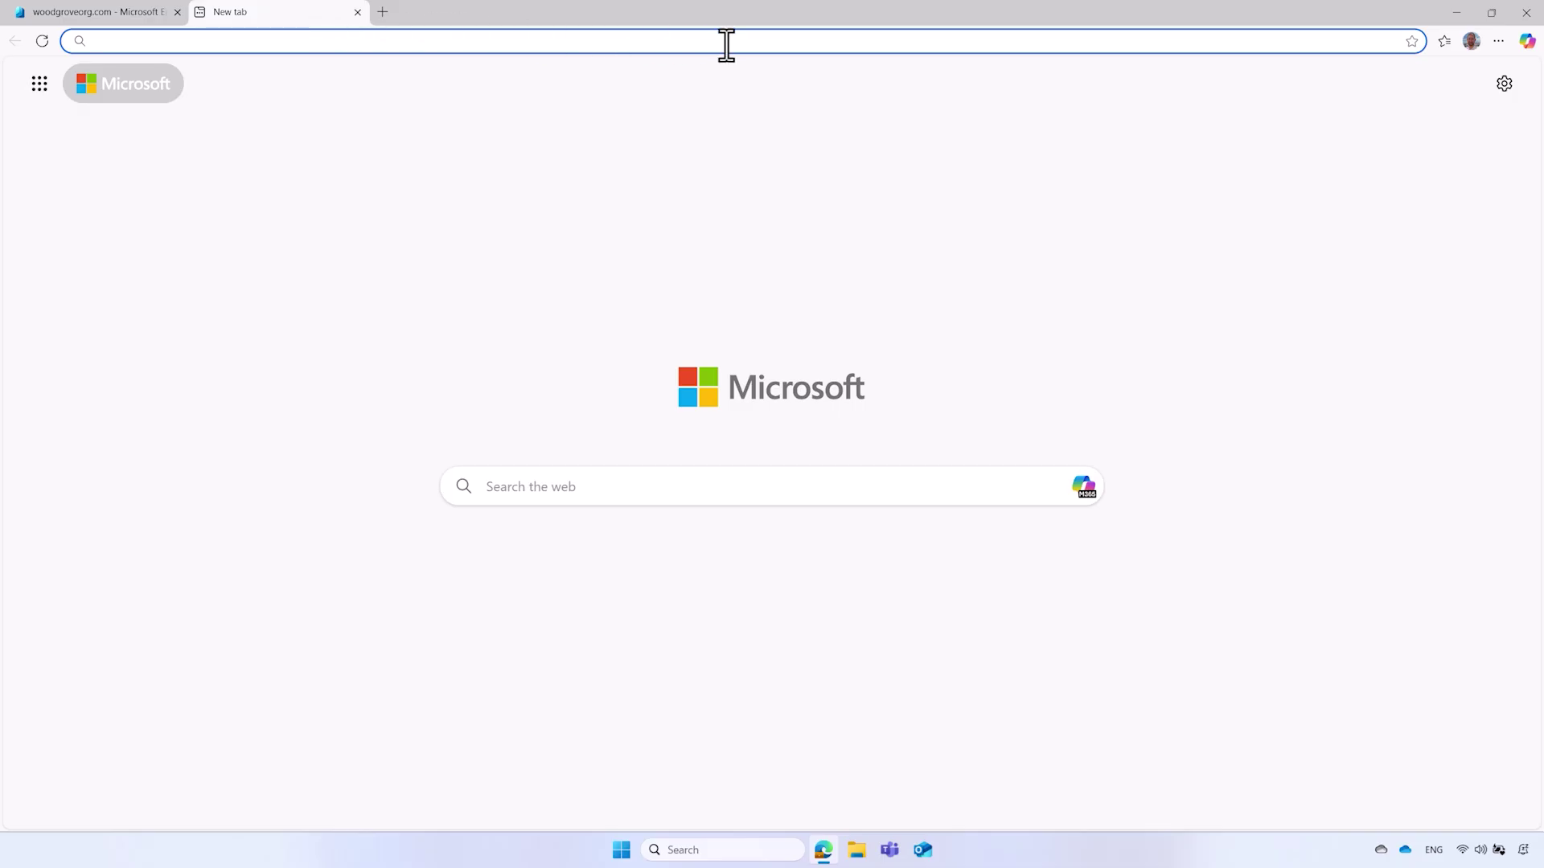
{"action": "type", "text": "portal.azure.com"}
{"action": "key", "text": "Return"}
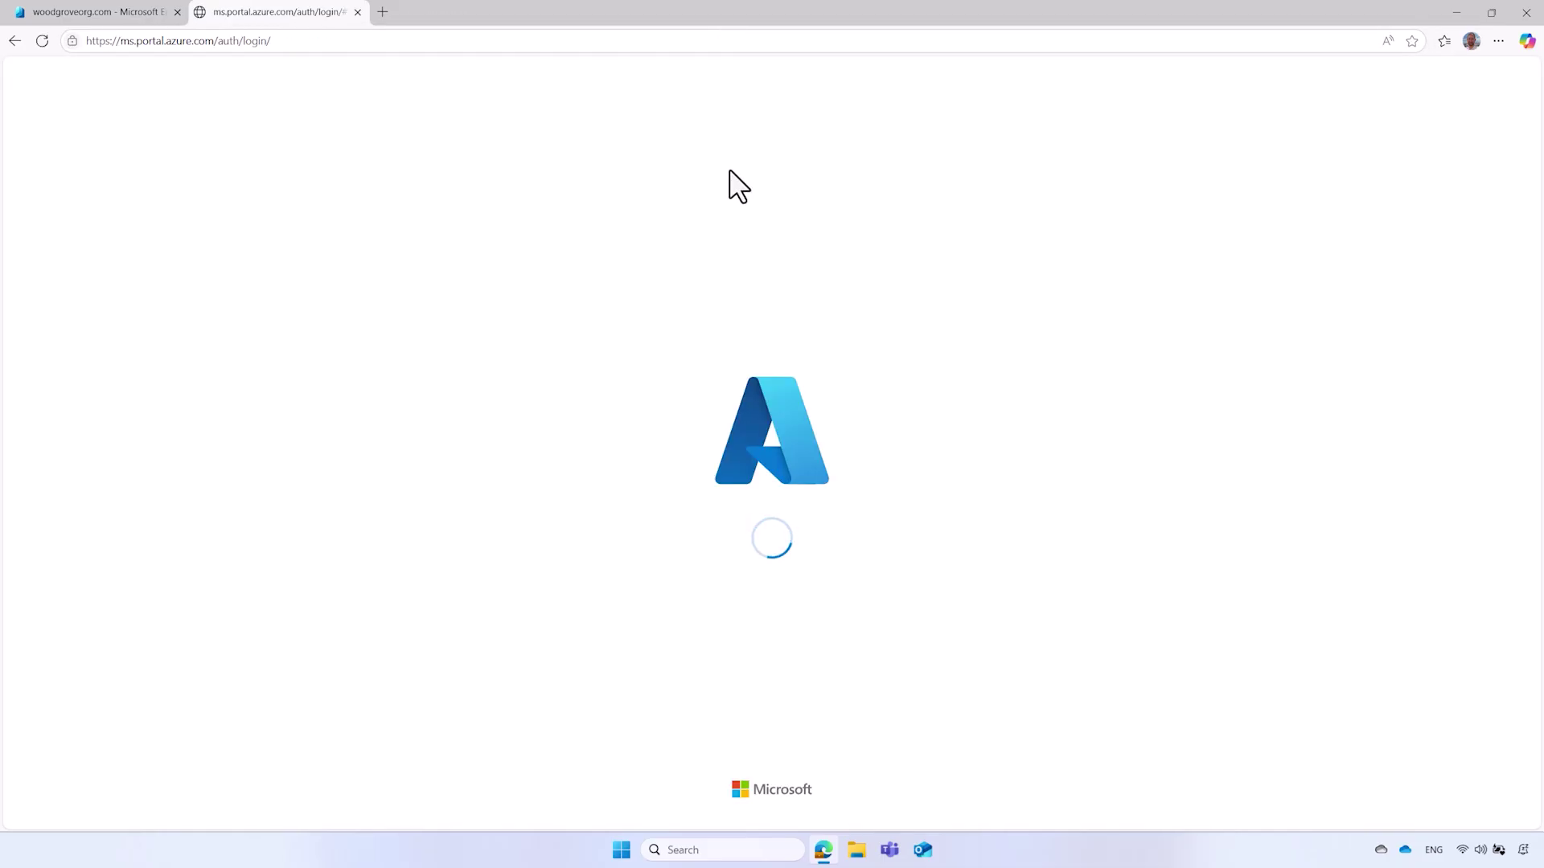
{"action": "left_click", "coordinate": [801, 73]}
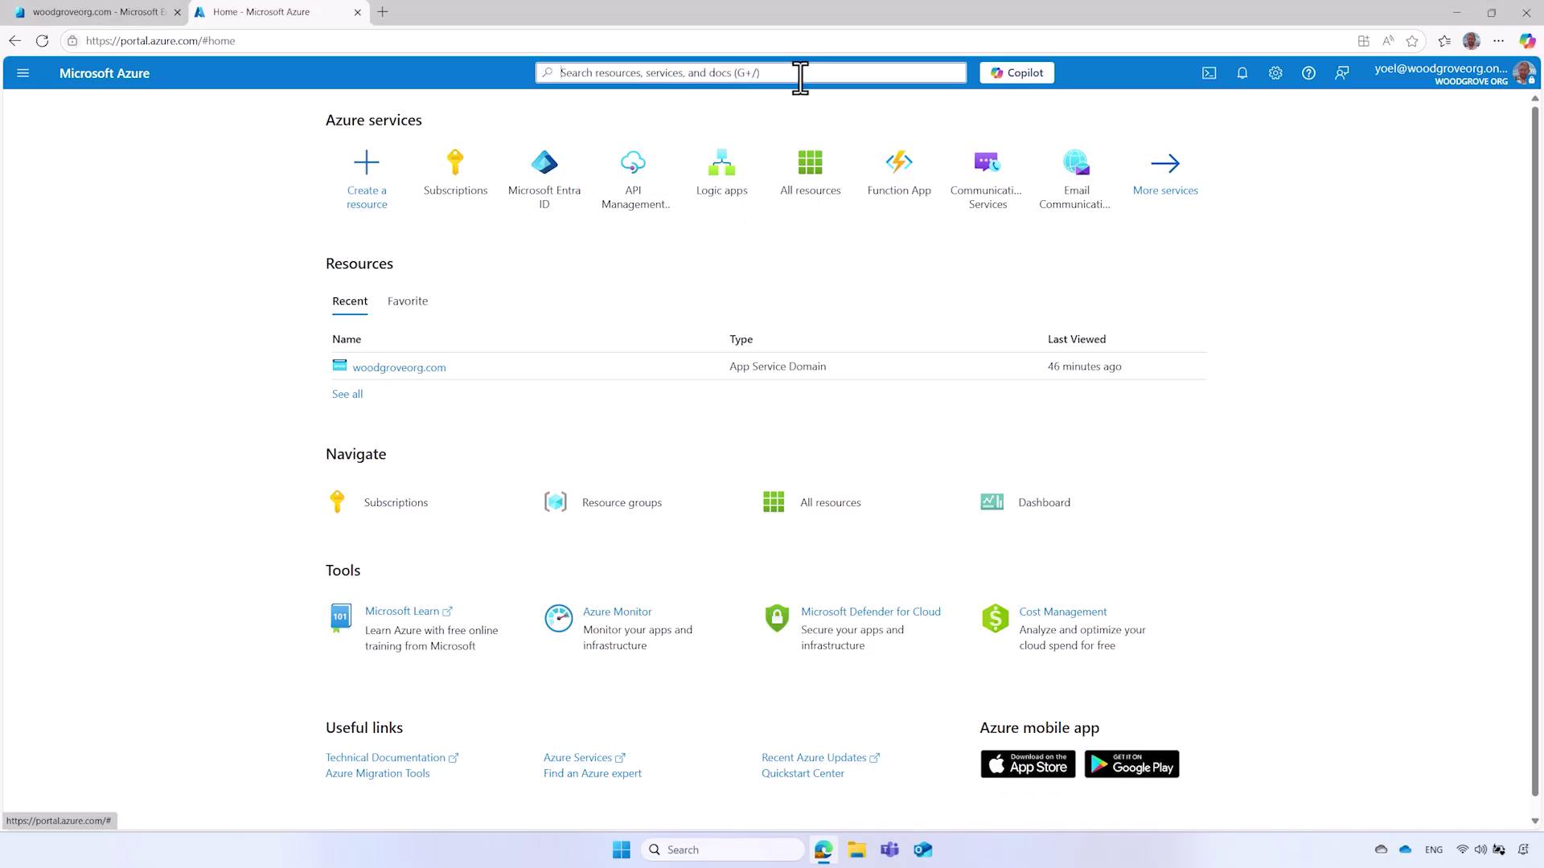
{"action": "type", "text": "woodgroveorg.com"}
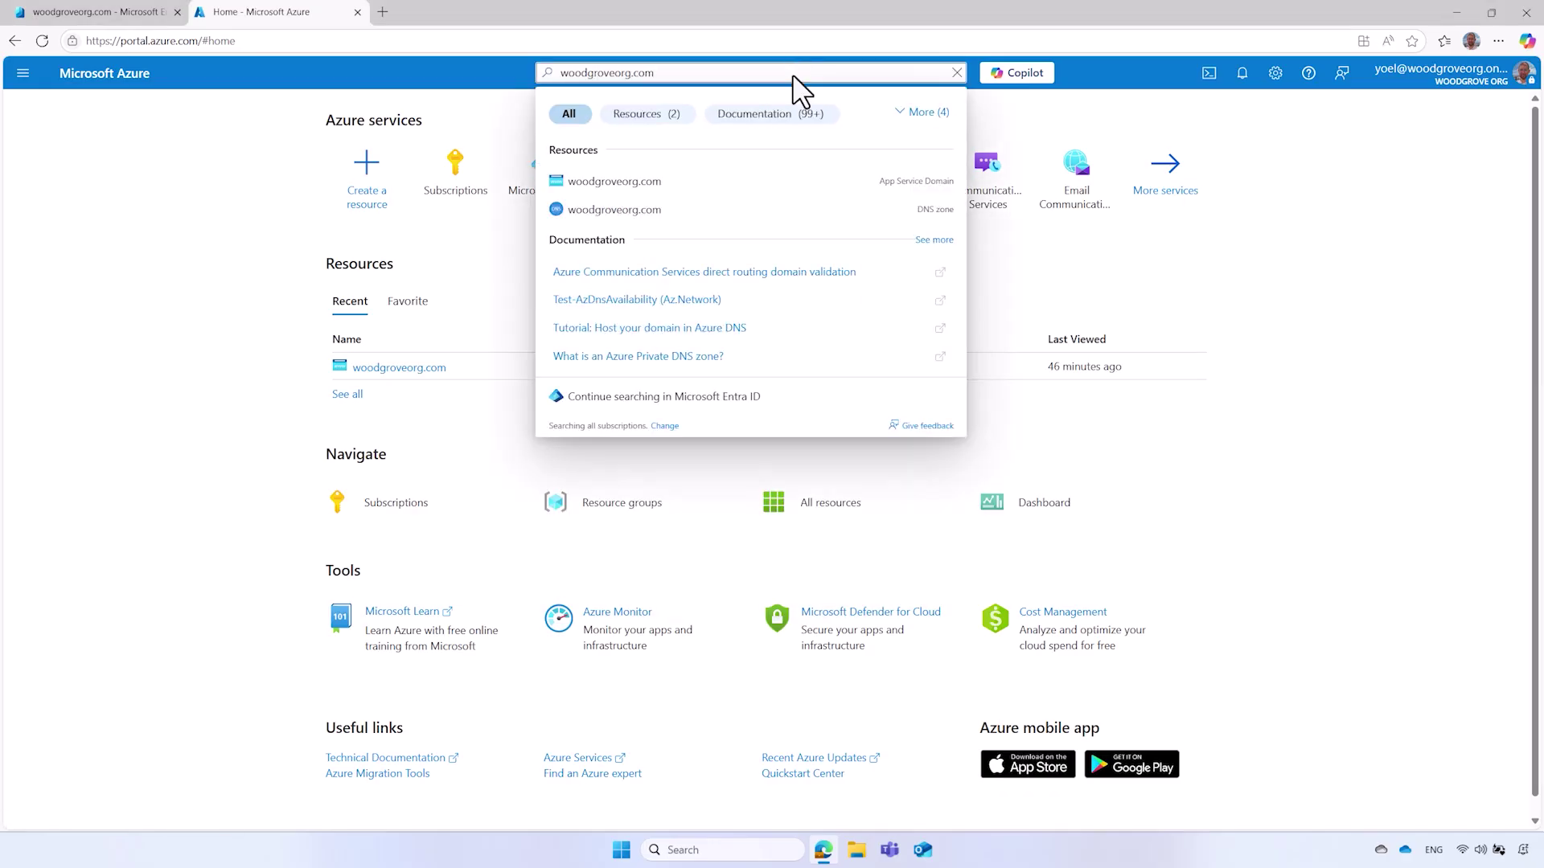
{"action": "left_click", "coordinate": [620, 210]}
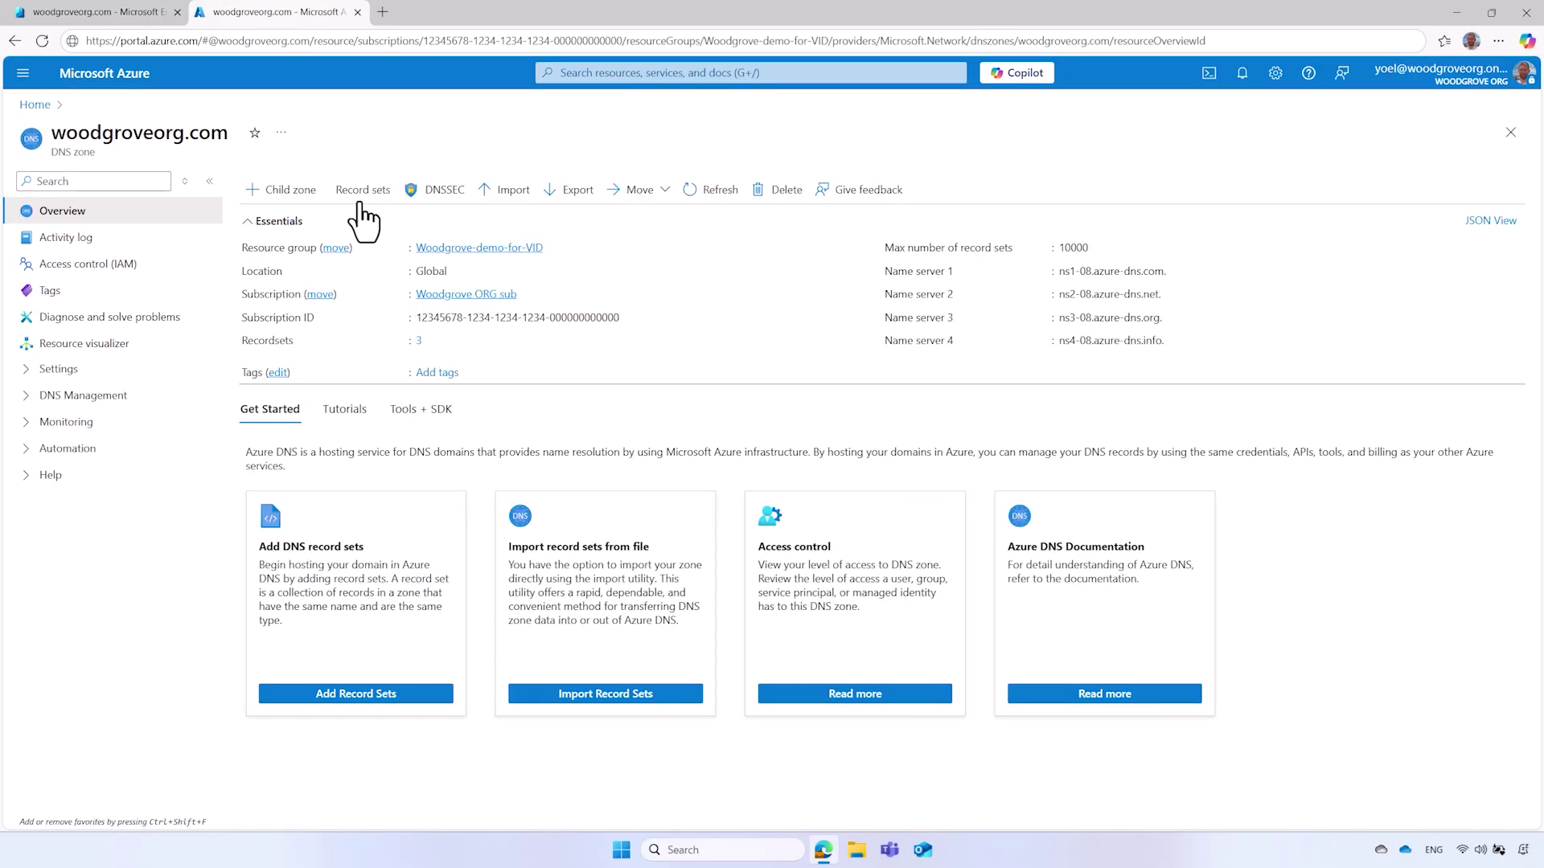
{"action": "left_click", "coordinate": [360, 198]}
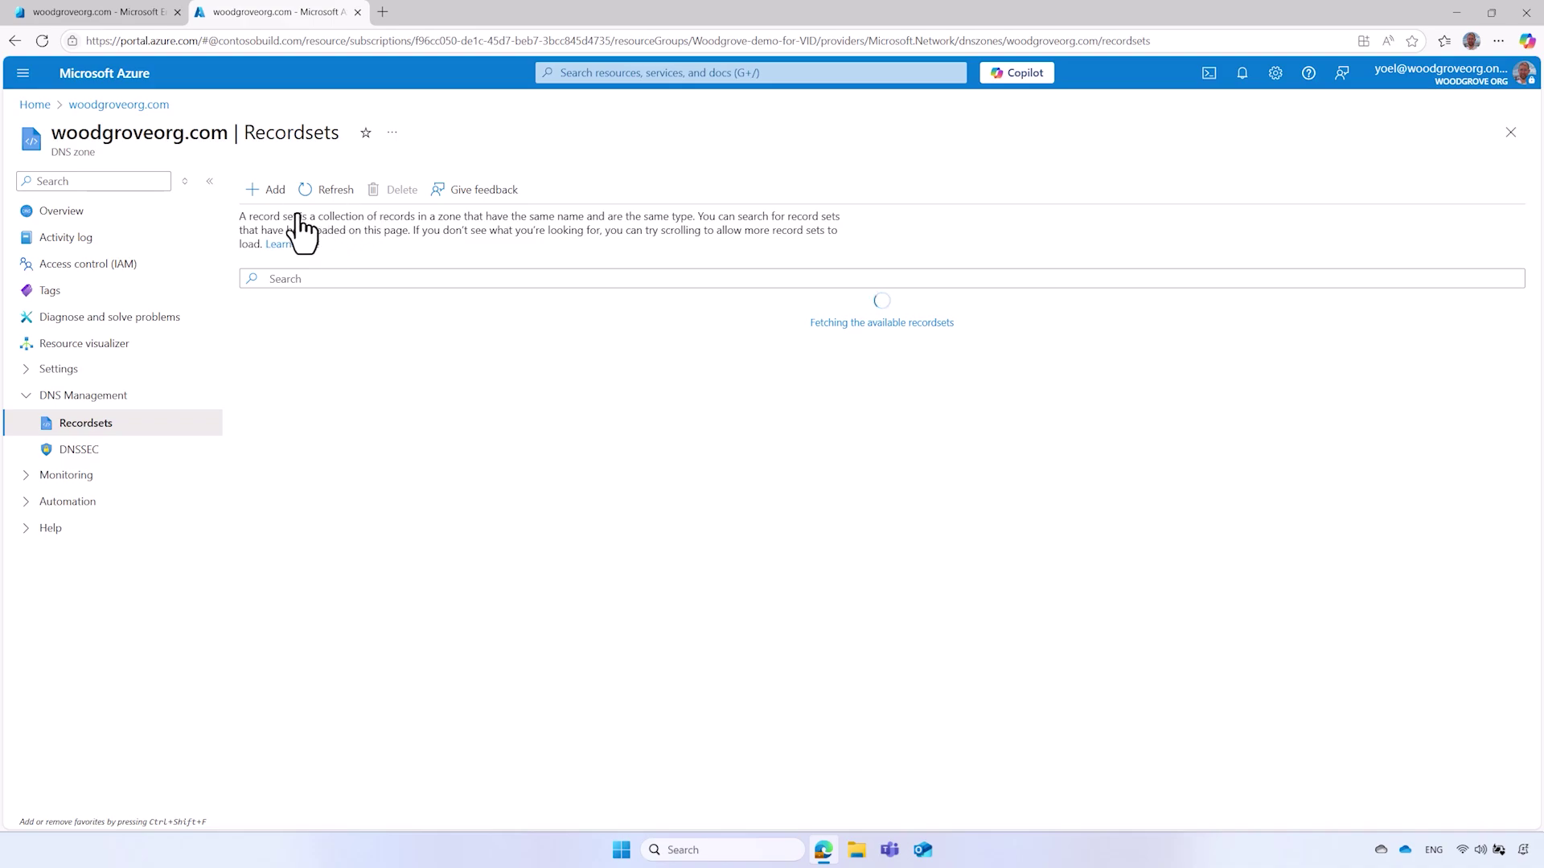
Create a TXT record set '@' holding the pasted verification value MS=ms97350087.
{"action": "left_click", "coordinate": [272, 193]}
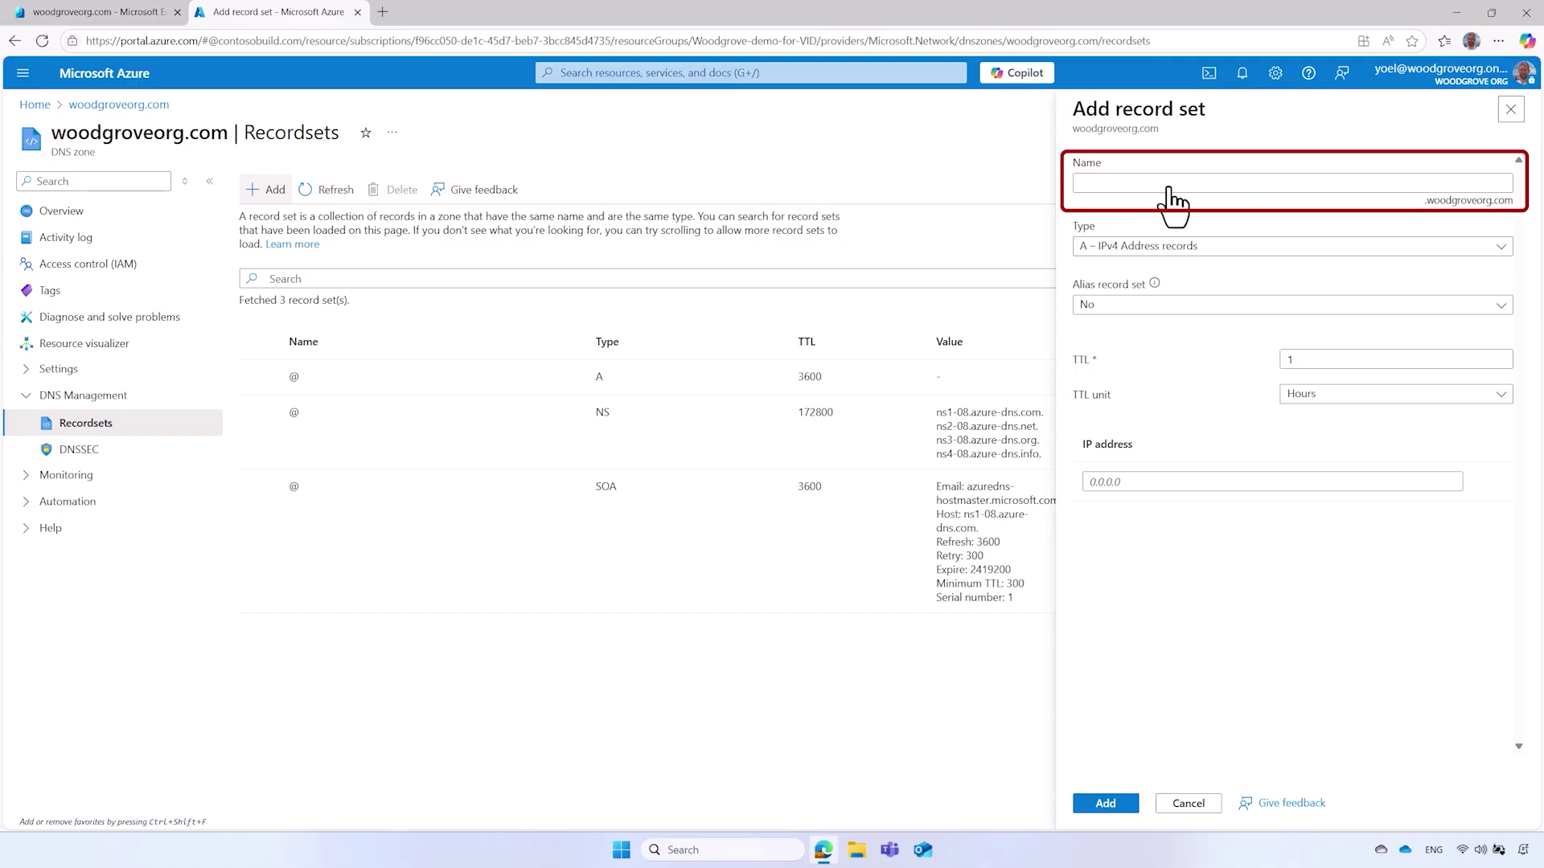
{"action": "left_click", "coordinate": [1171, 183]}
{"action": "type", "text": "@"}
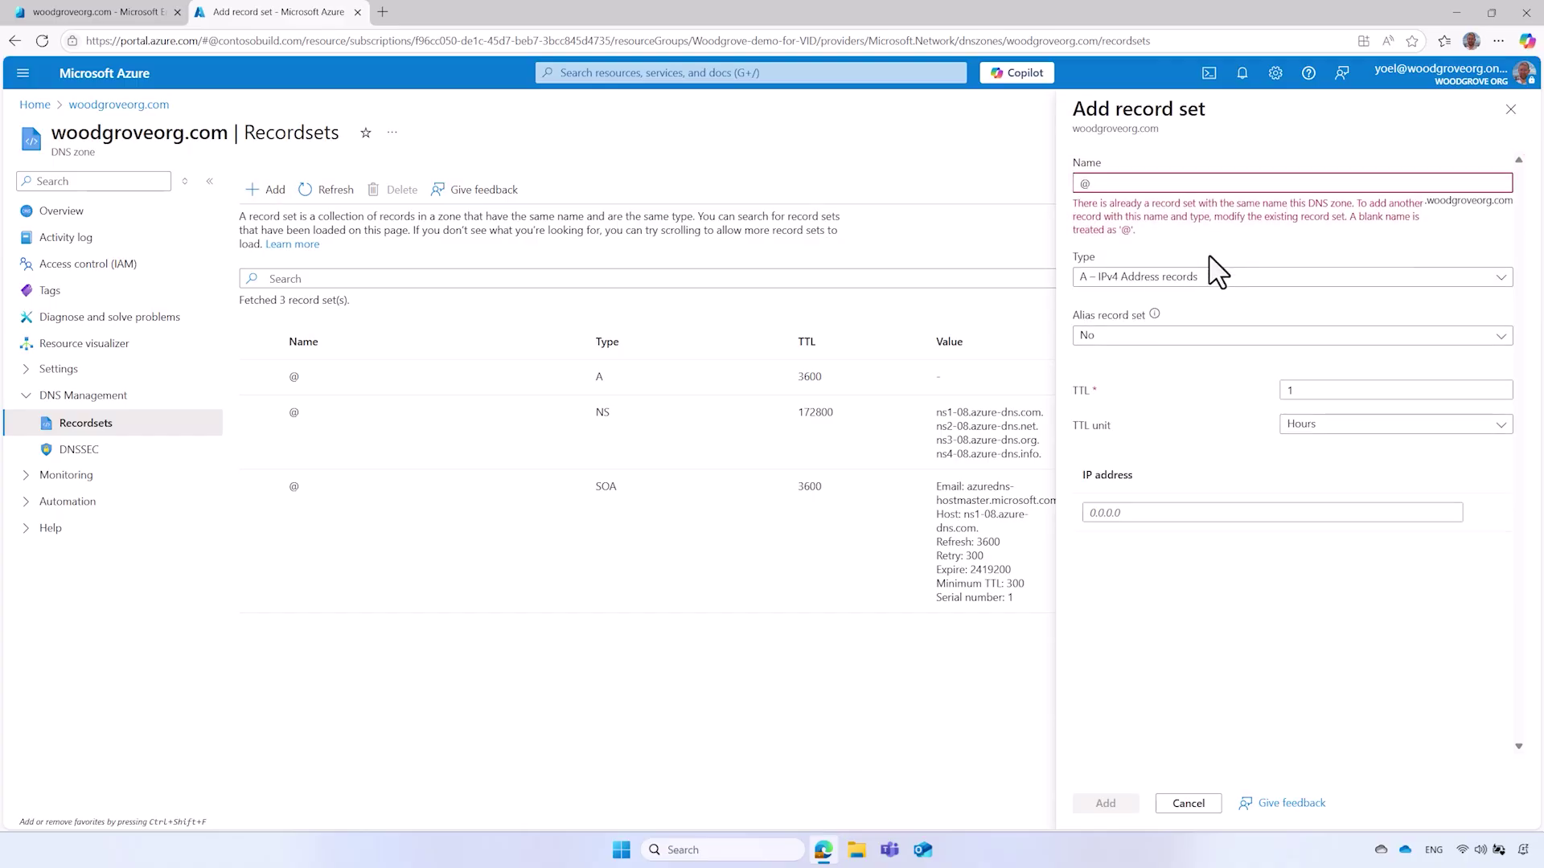
{"action": "left_click", "coordinate": [1220, 278]}
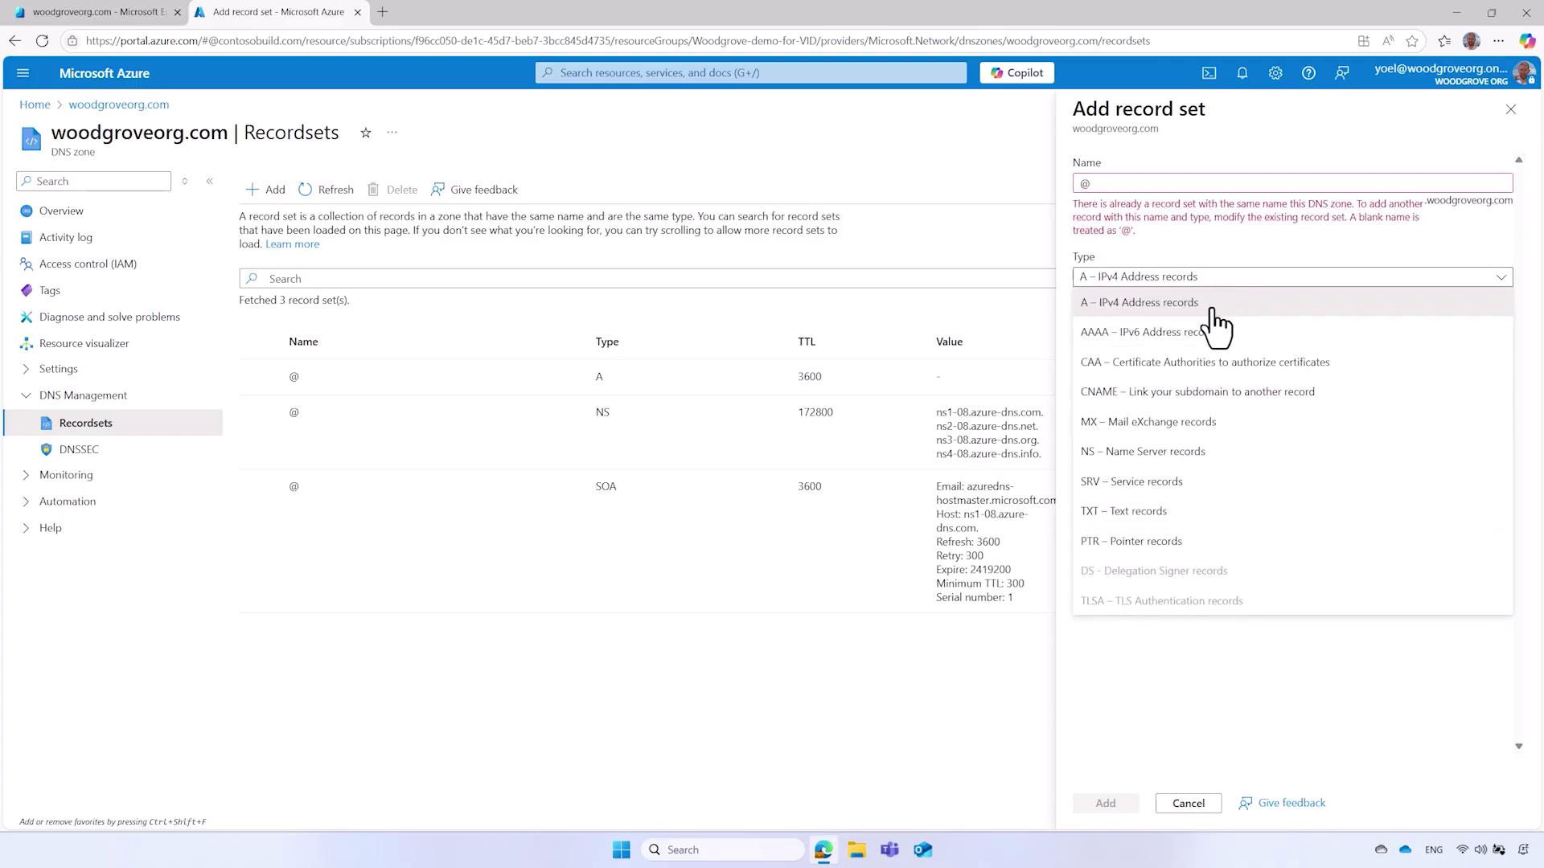
{"action": "left_click", "coordinate": [1168, 514]}
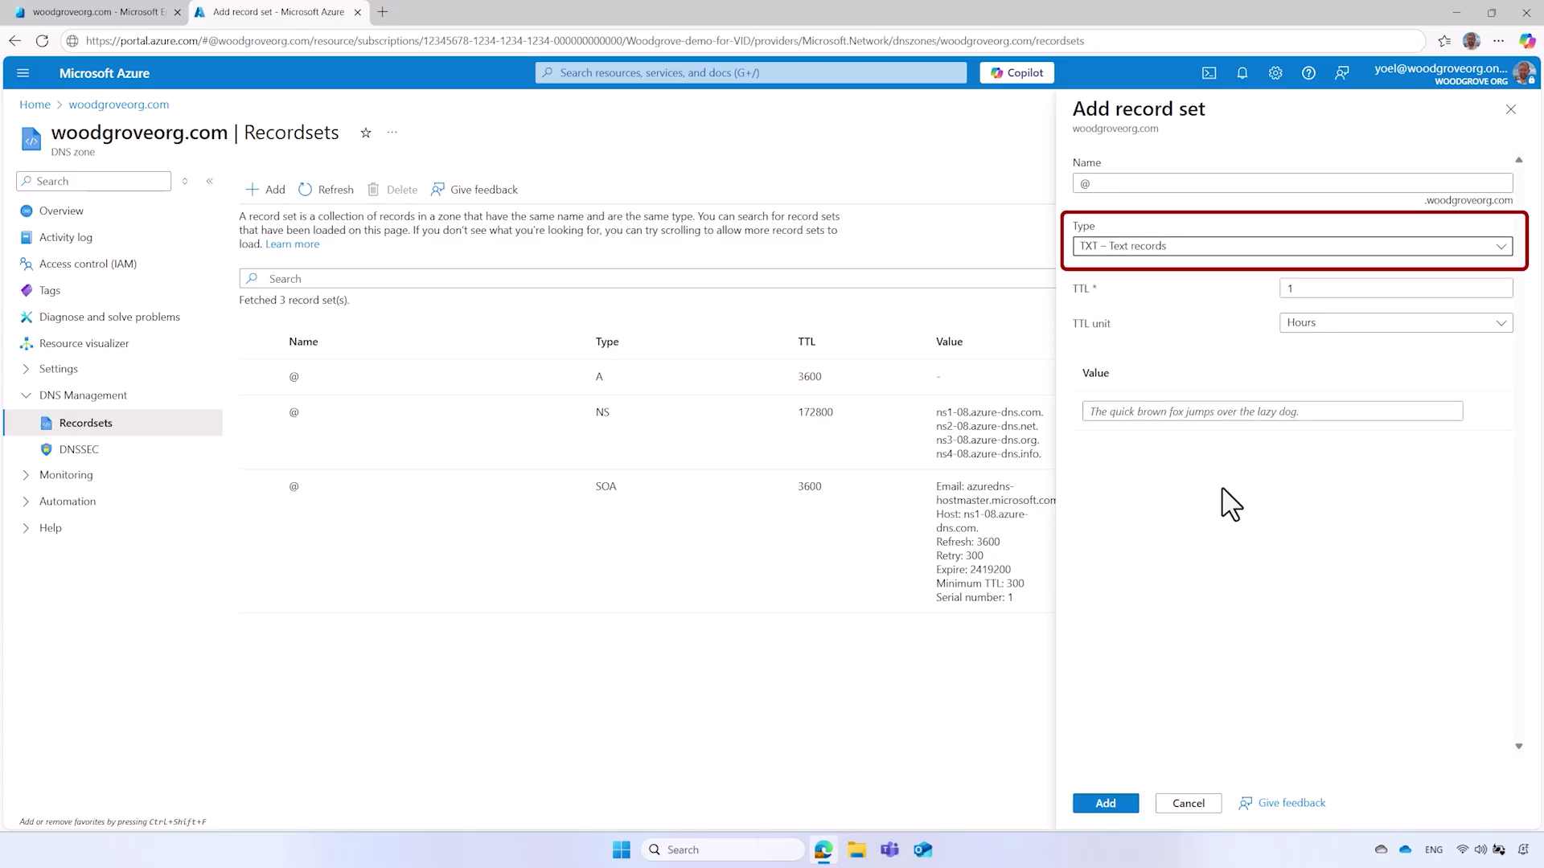
{"action": "left_click", "coordinate": [1277, 411]}
{"action": "type", "text": "MS=ms97350087"}
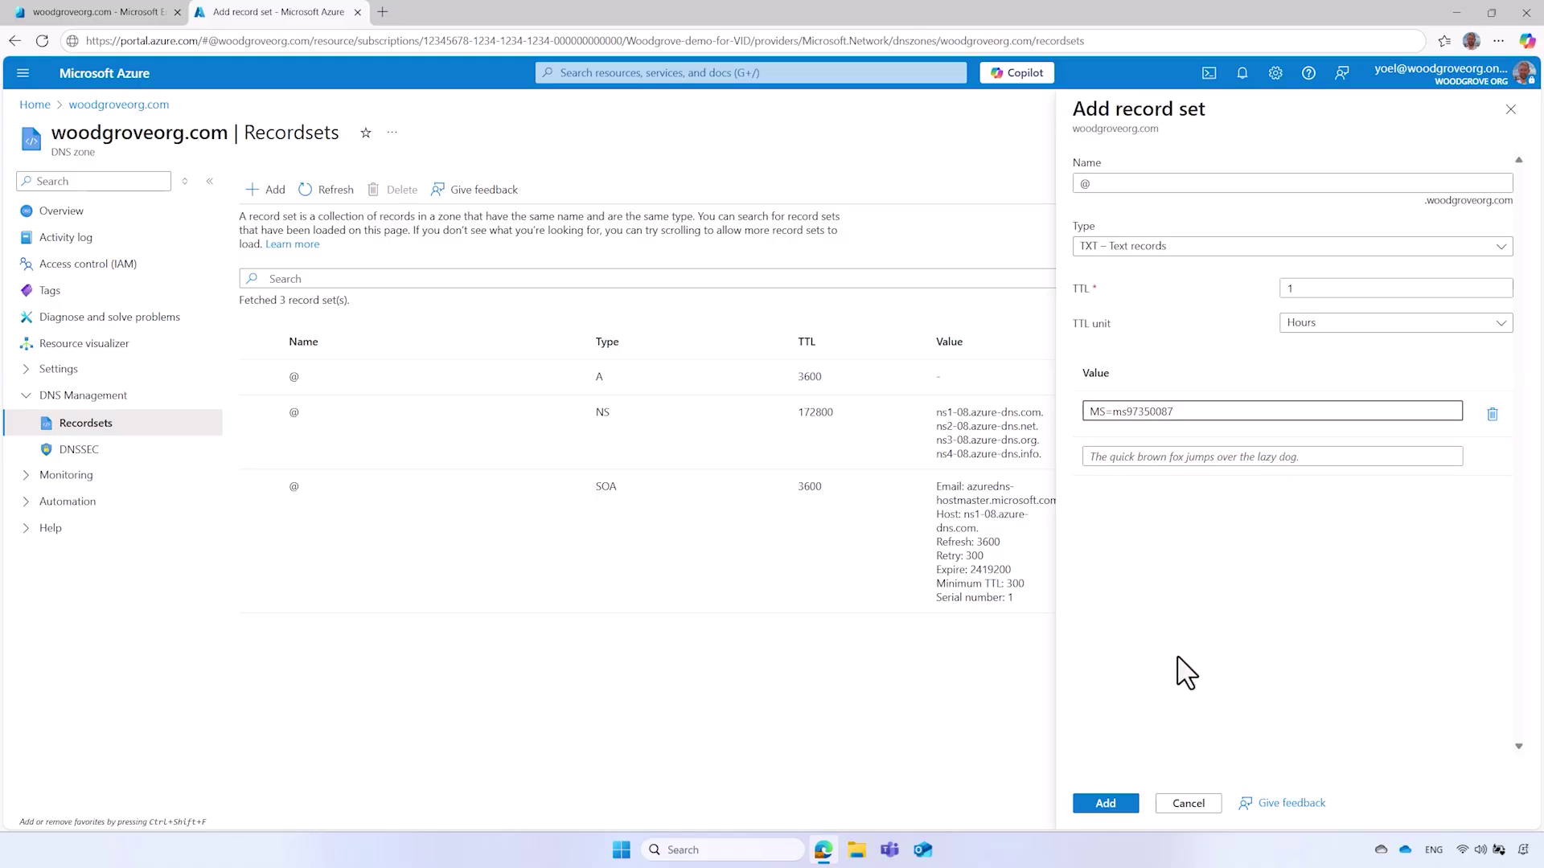
{"action": "left_click", "coordinate": [1107, 807]}
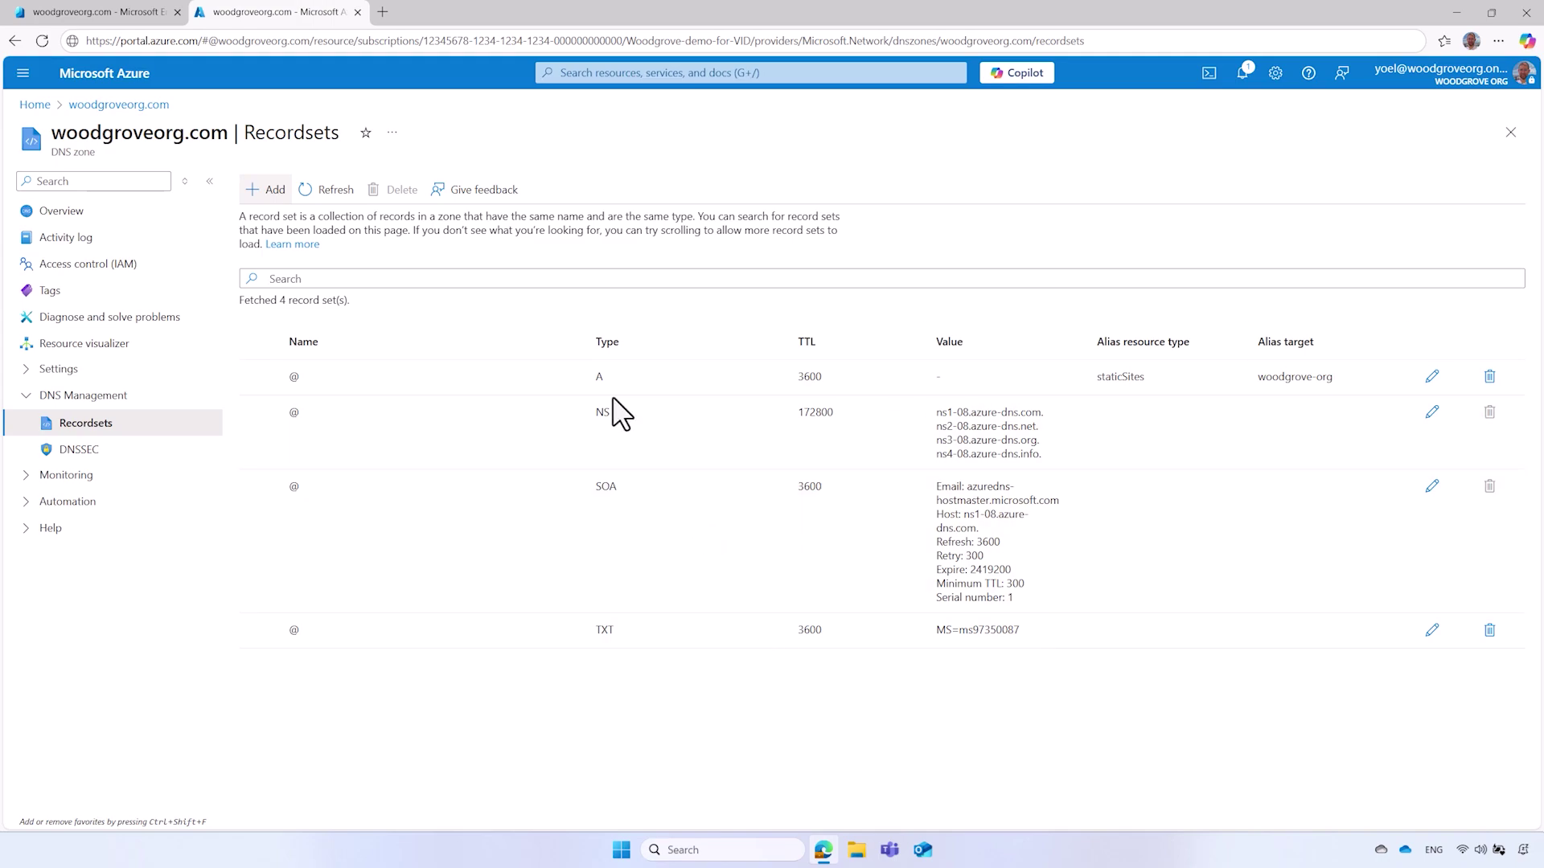
Verify woodgroveorg.com and confirm it shows as Verified in the Domain names list.
{"action": "left_click", "coordinate": [358, 12]}
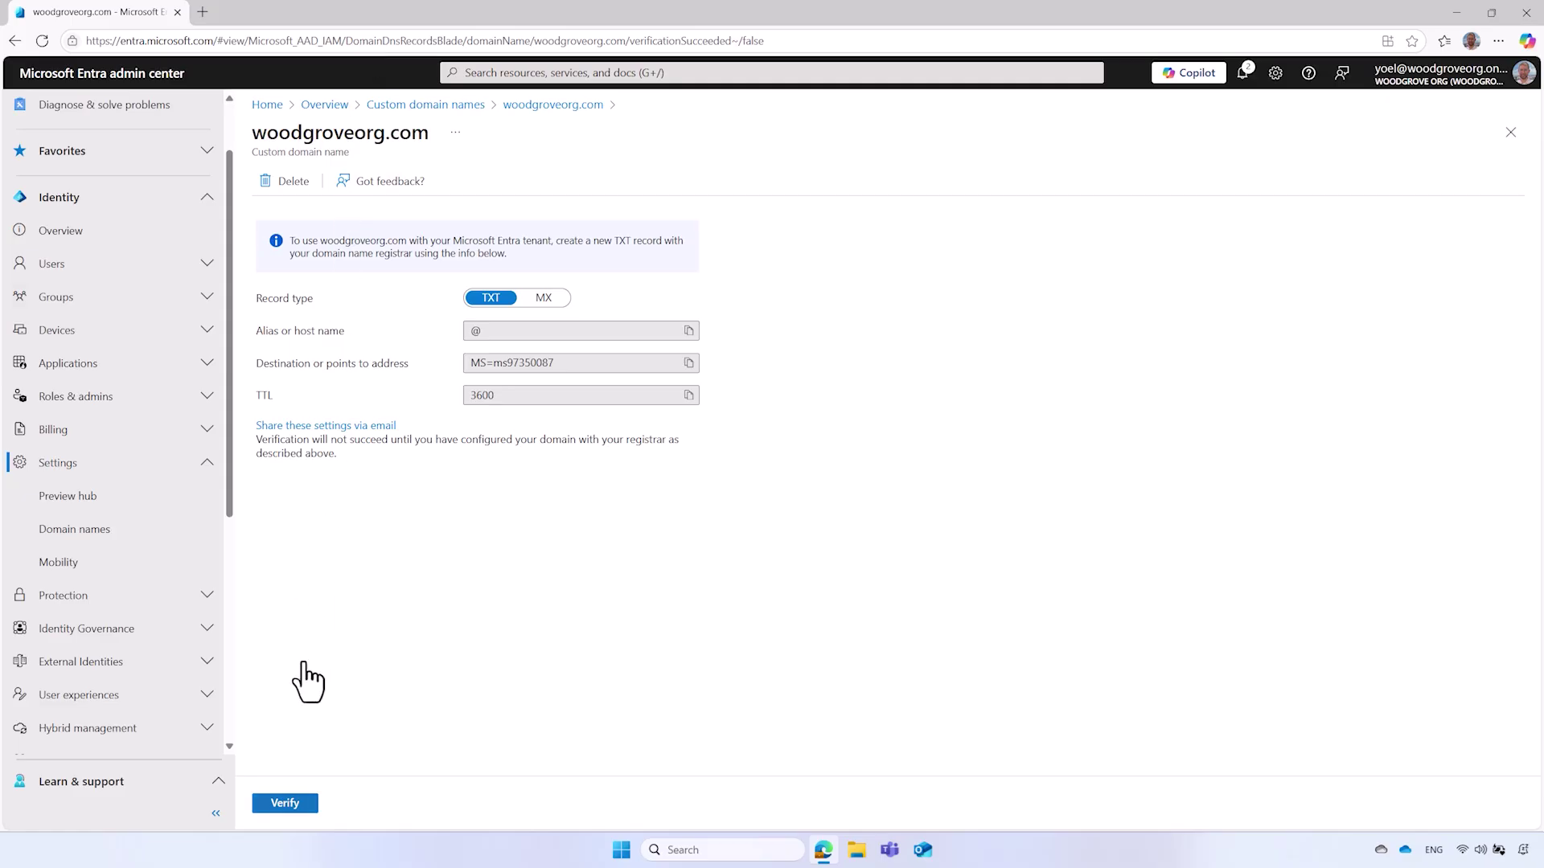
{"action": "left_click", "coordinate": [287, 804]}
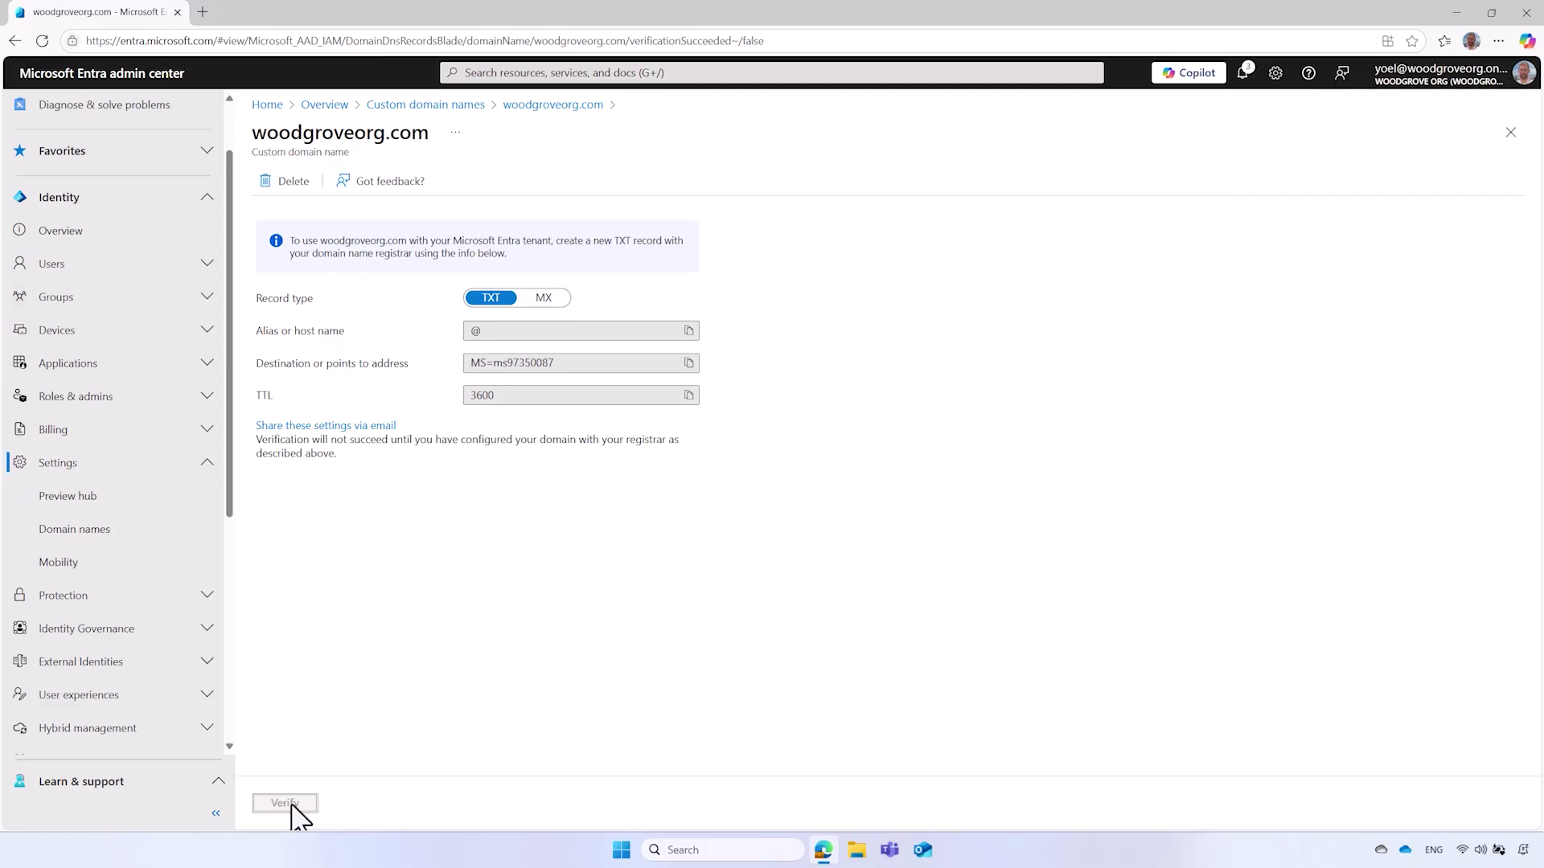
{"action": "left_click", "coordinate": [140, 535]}
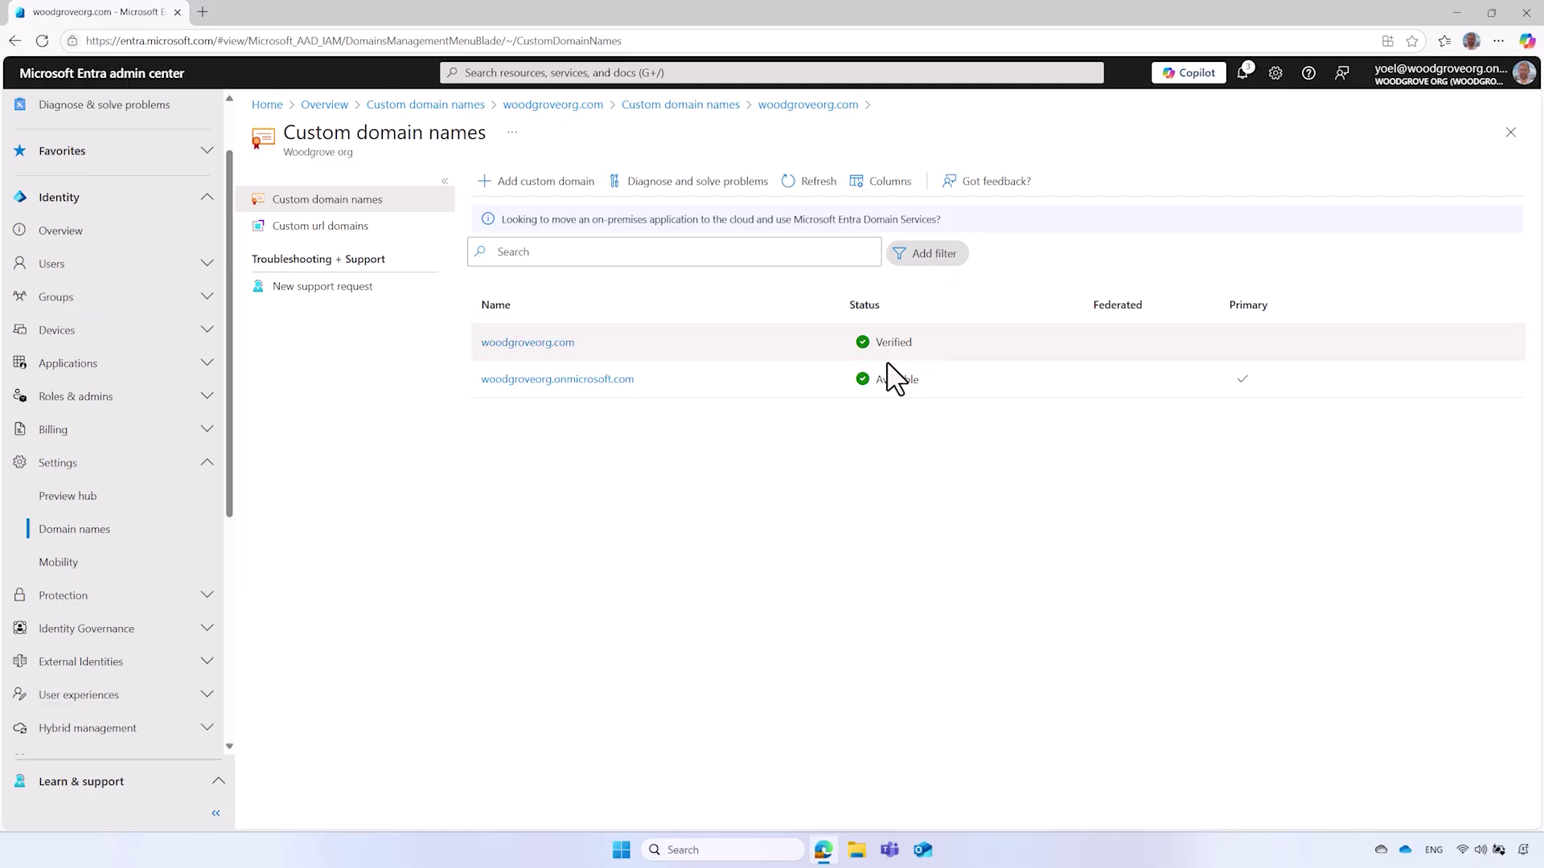
{"action": "left_click", "coordinate": [206, 463]}
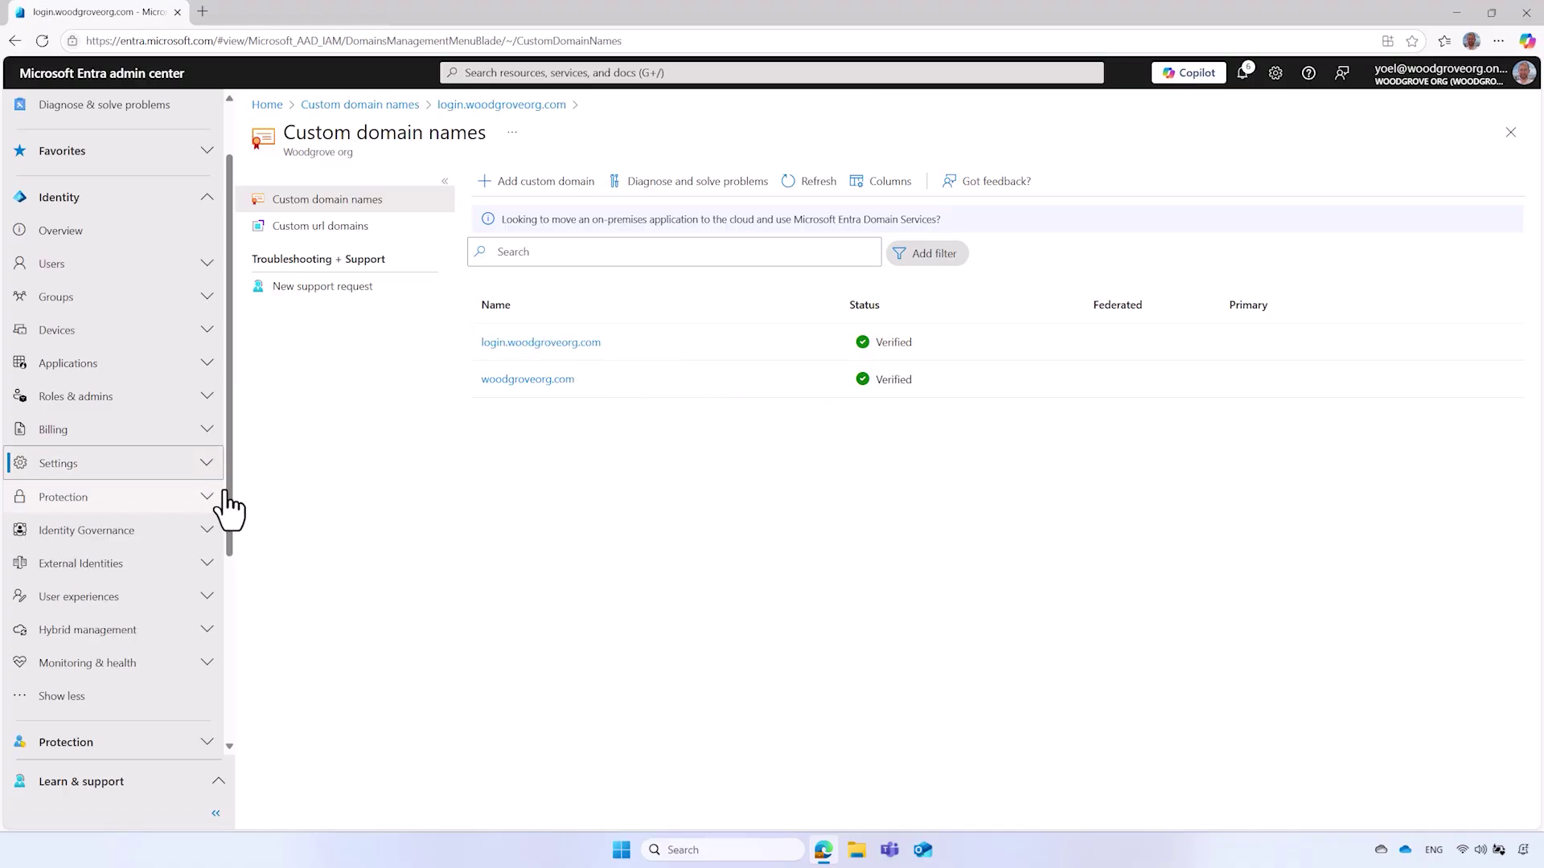
{"action": "left_click_drag", "start_coordinate": [231, 517], "coordinate": [233, 710]}
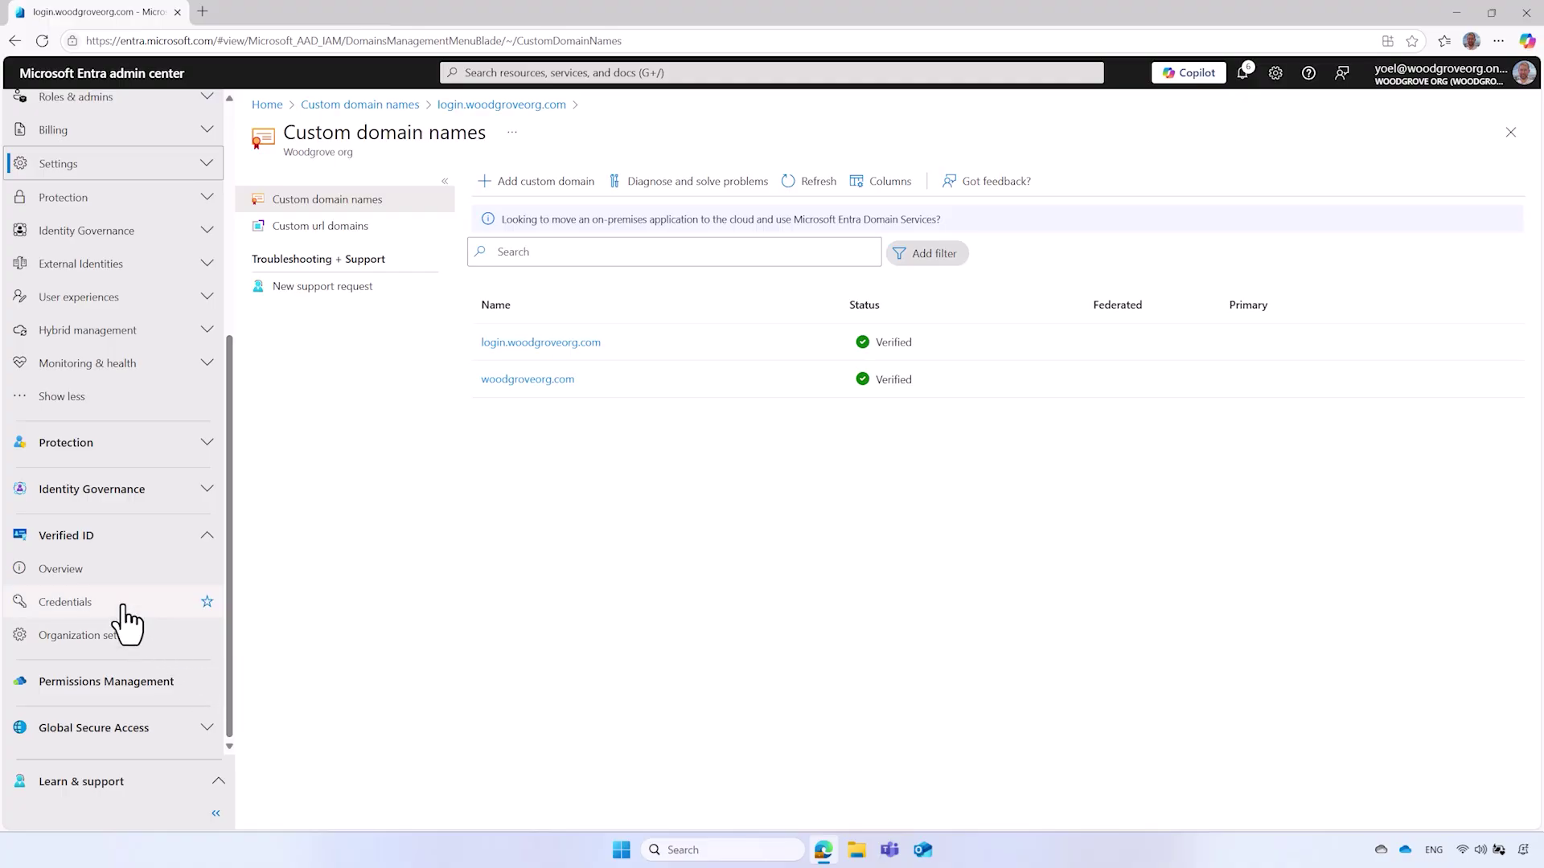
{"action": "left_click", "coordinate": [90, 576]}
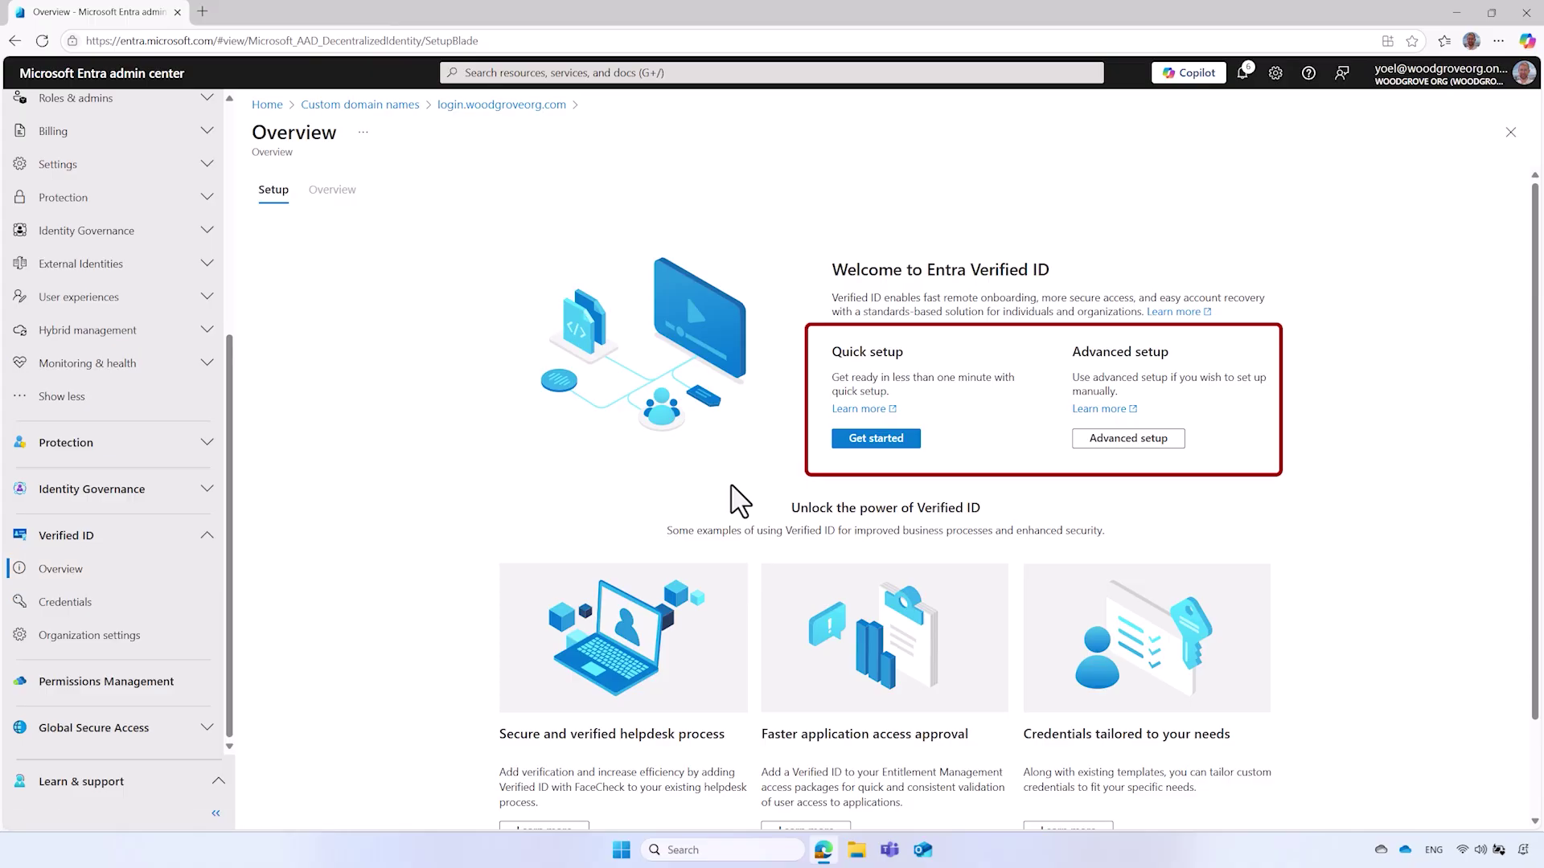
{"action": "left_click", "coordinate": [888, 444]}
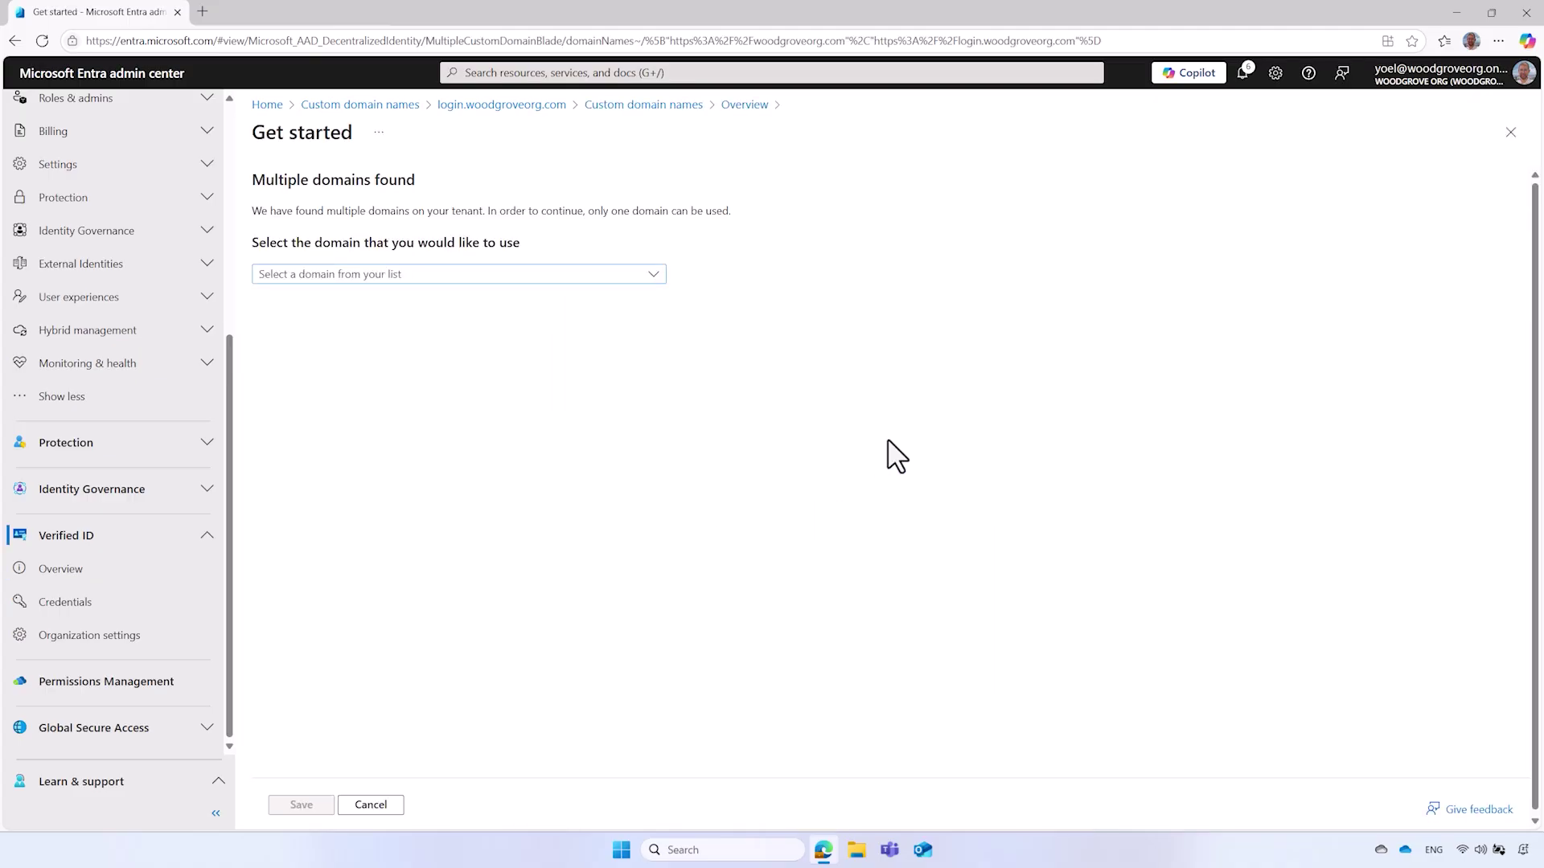
{"action": "left_click", "coordinate": [653, 275]}
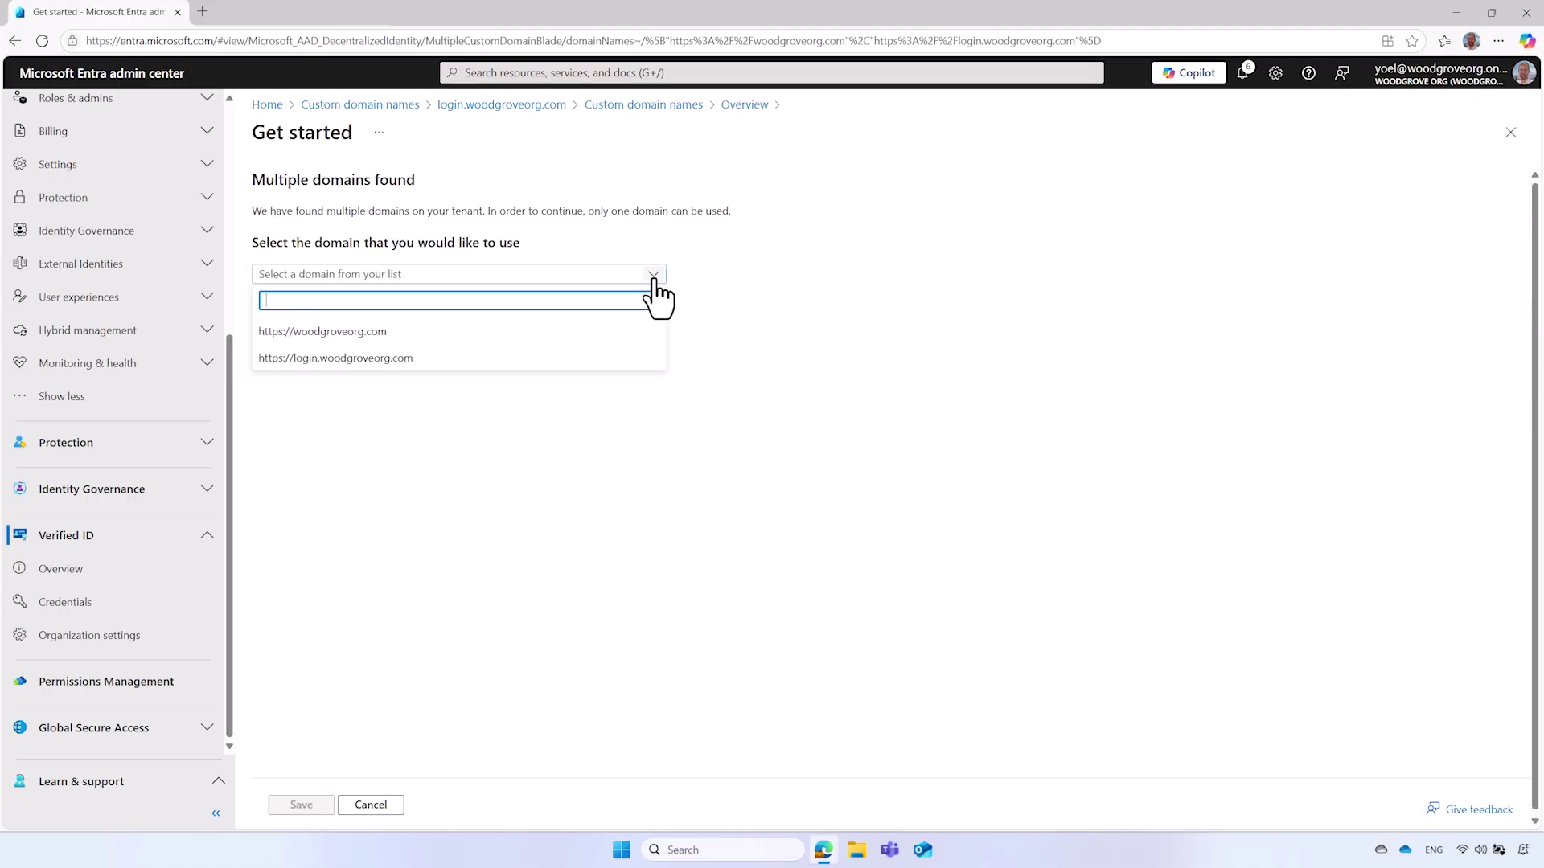
{"action": "left_click", "coordinate": [400, 333]}
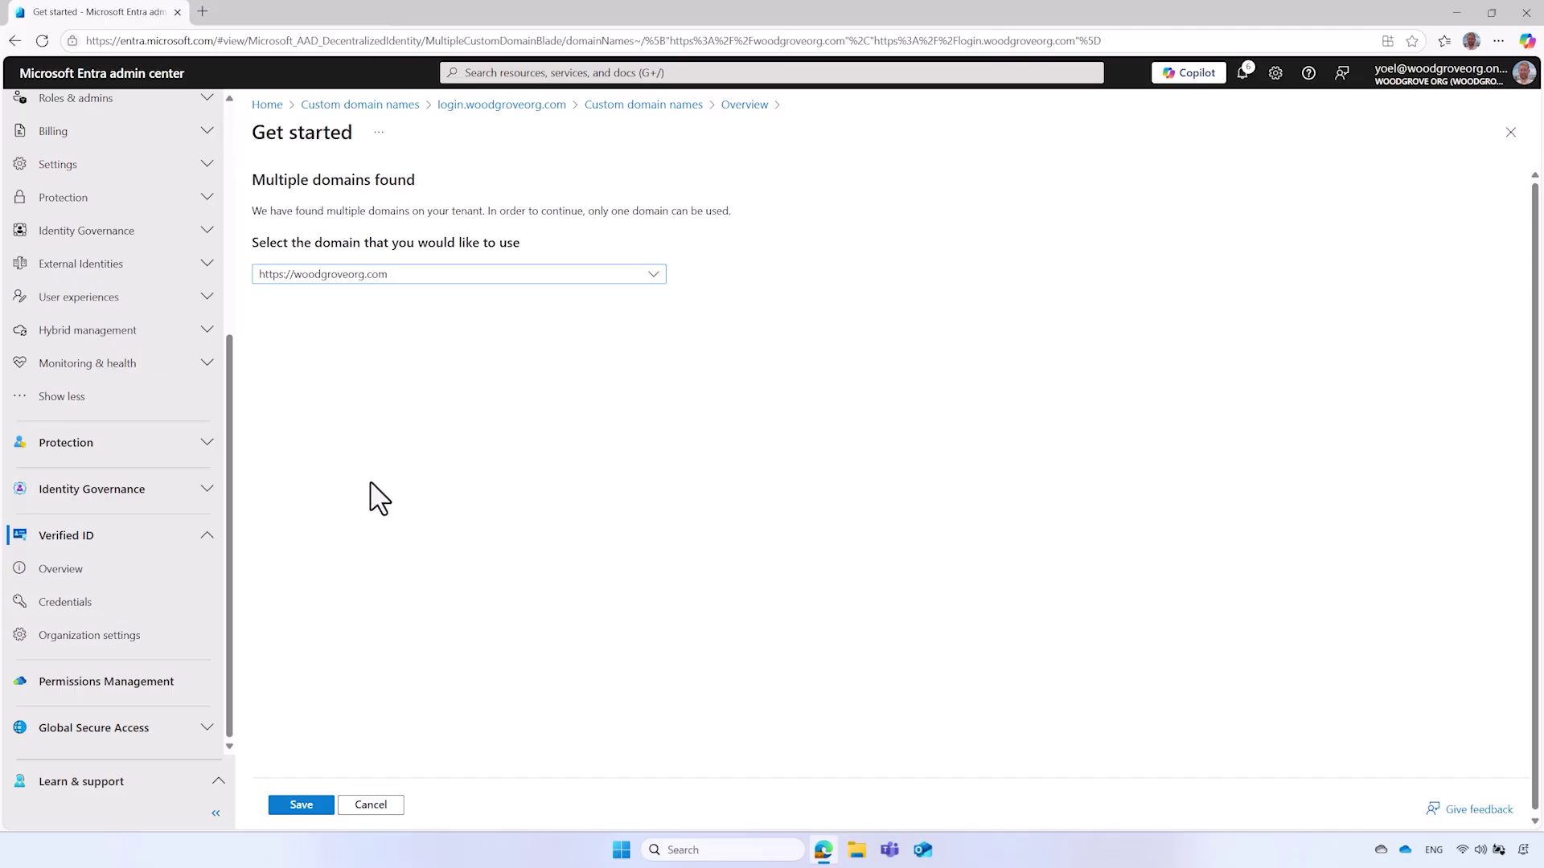
{"action": "left_click", "coordinate": [315, 807]}
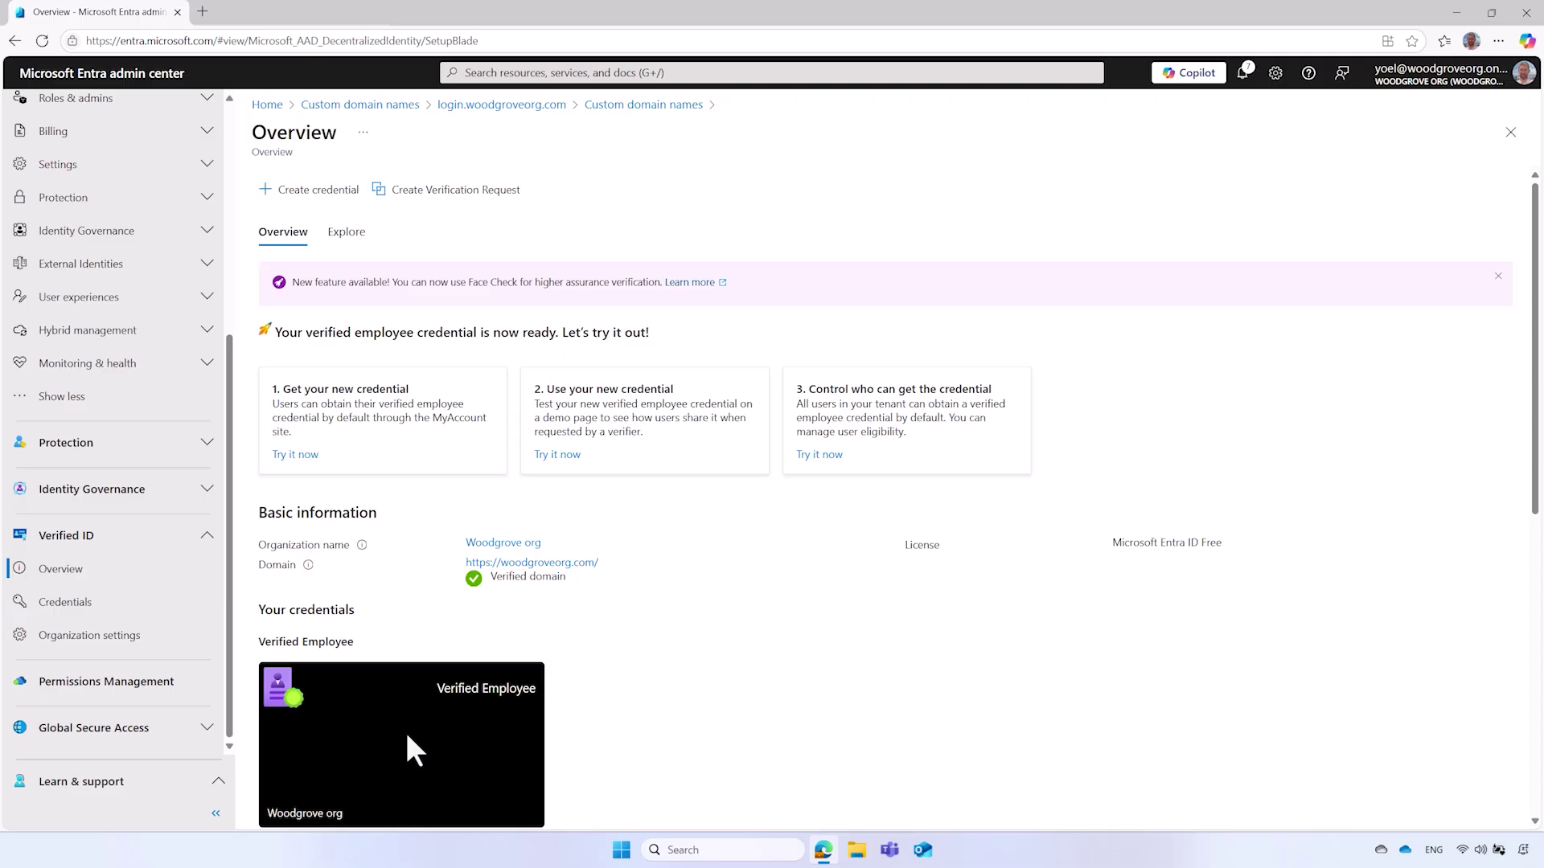
{"action": "scroll", "coordinate": [404, 730], "scroll_direction": "down", "scroll_amount": 3}
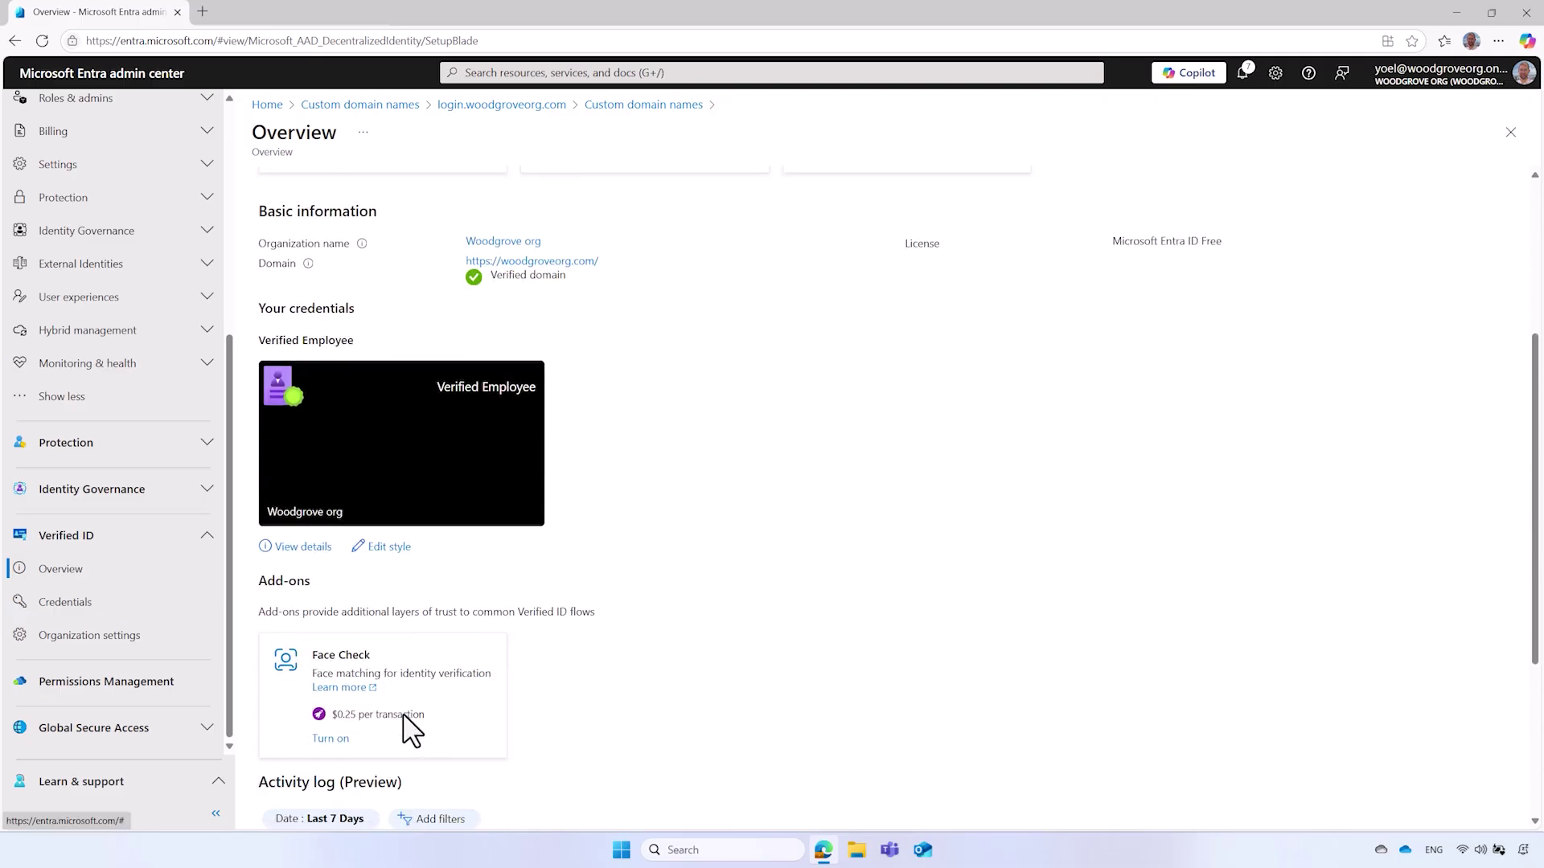
{"action": "left_click", "coordinate": [391, 555]}
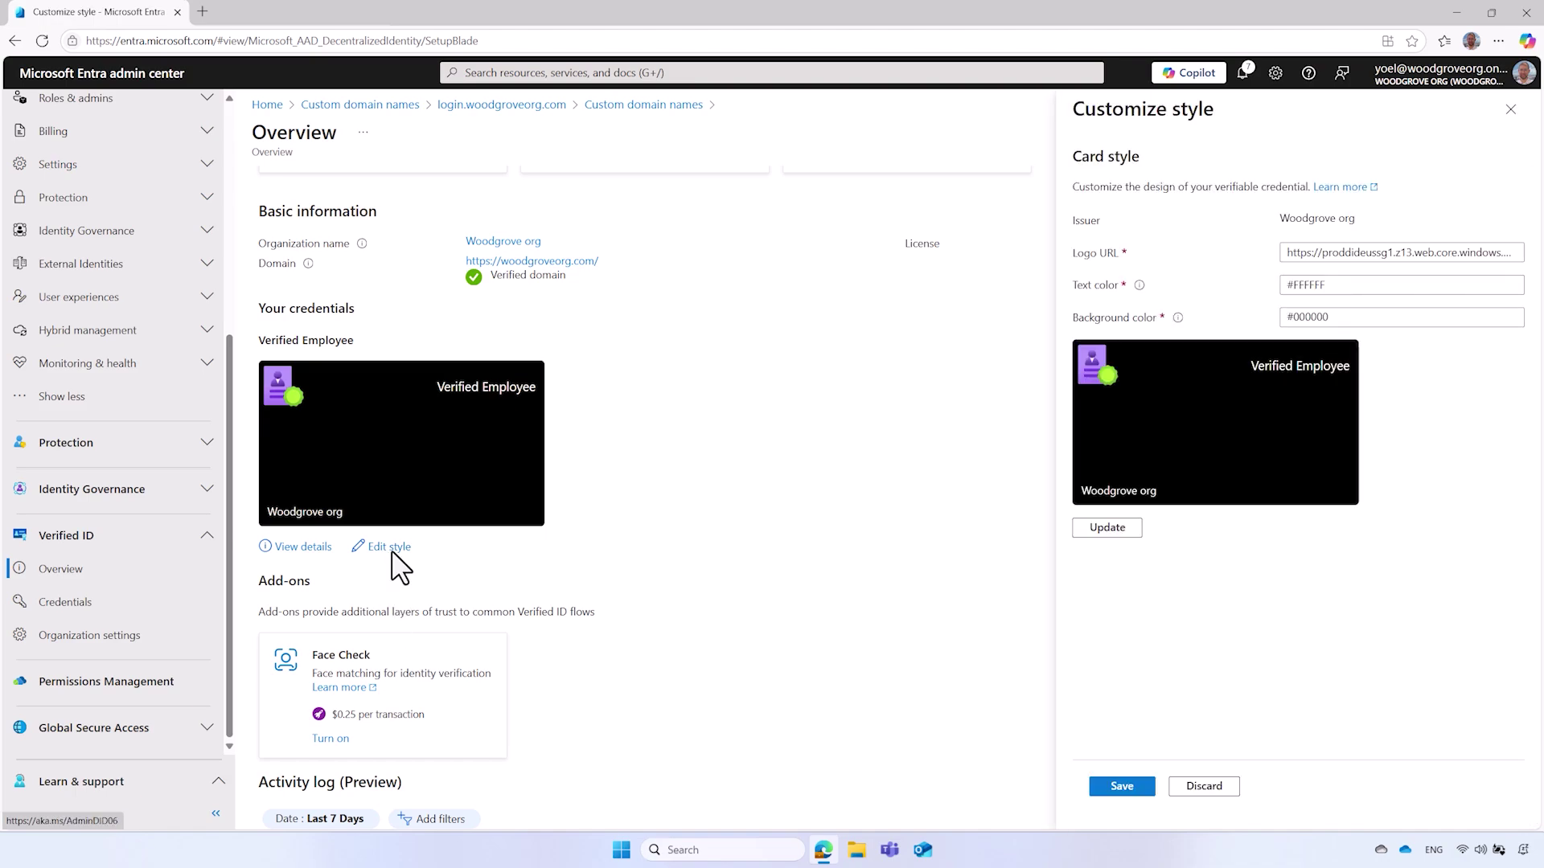
{"action": "left_click", "coordinate": [1527, 253]}
{"action": "key", "text": "ctrl+a"}
{"action": "key", "text": "BackSpace"}
{"action": "type", "text": "https"}
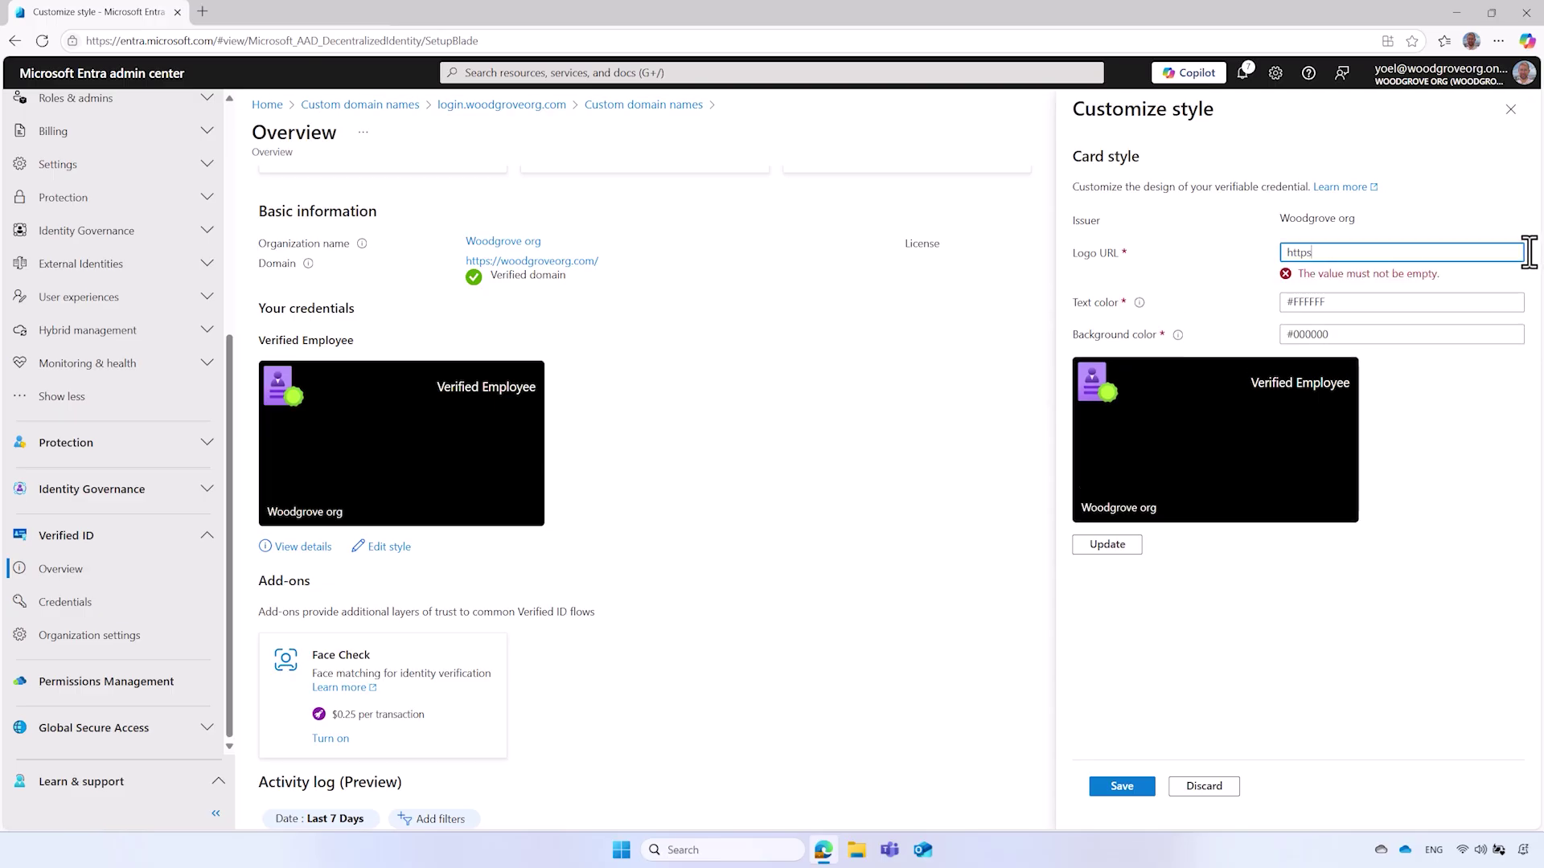
{"action": "type", "text": "://woodgrovedemo.com/images/"}
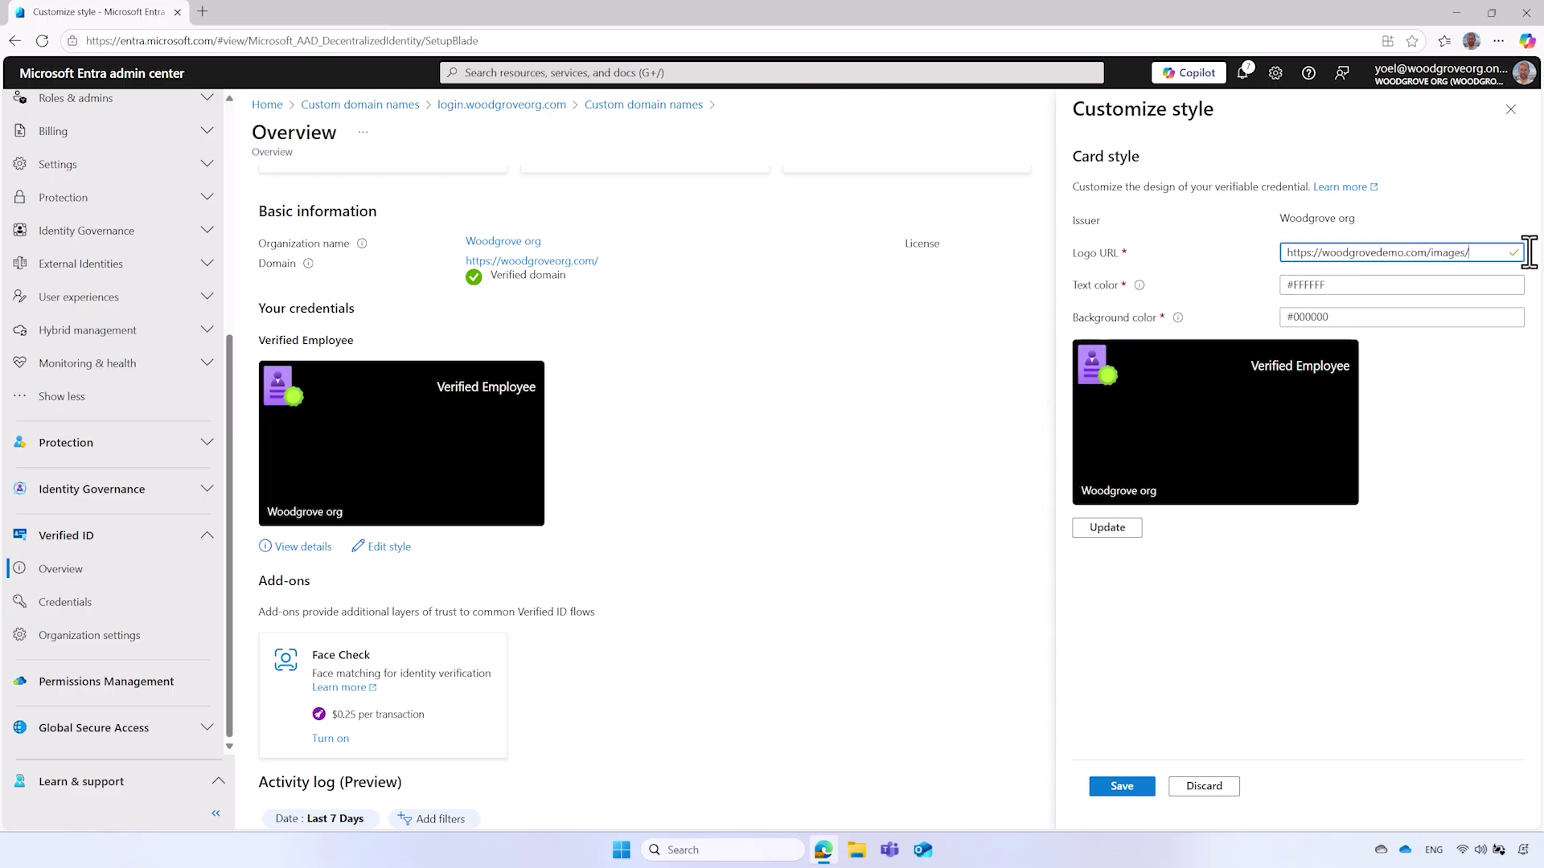
{"action": "type", "text": "logo.png"}
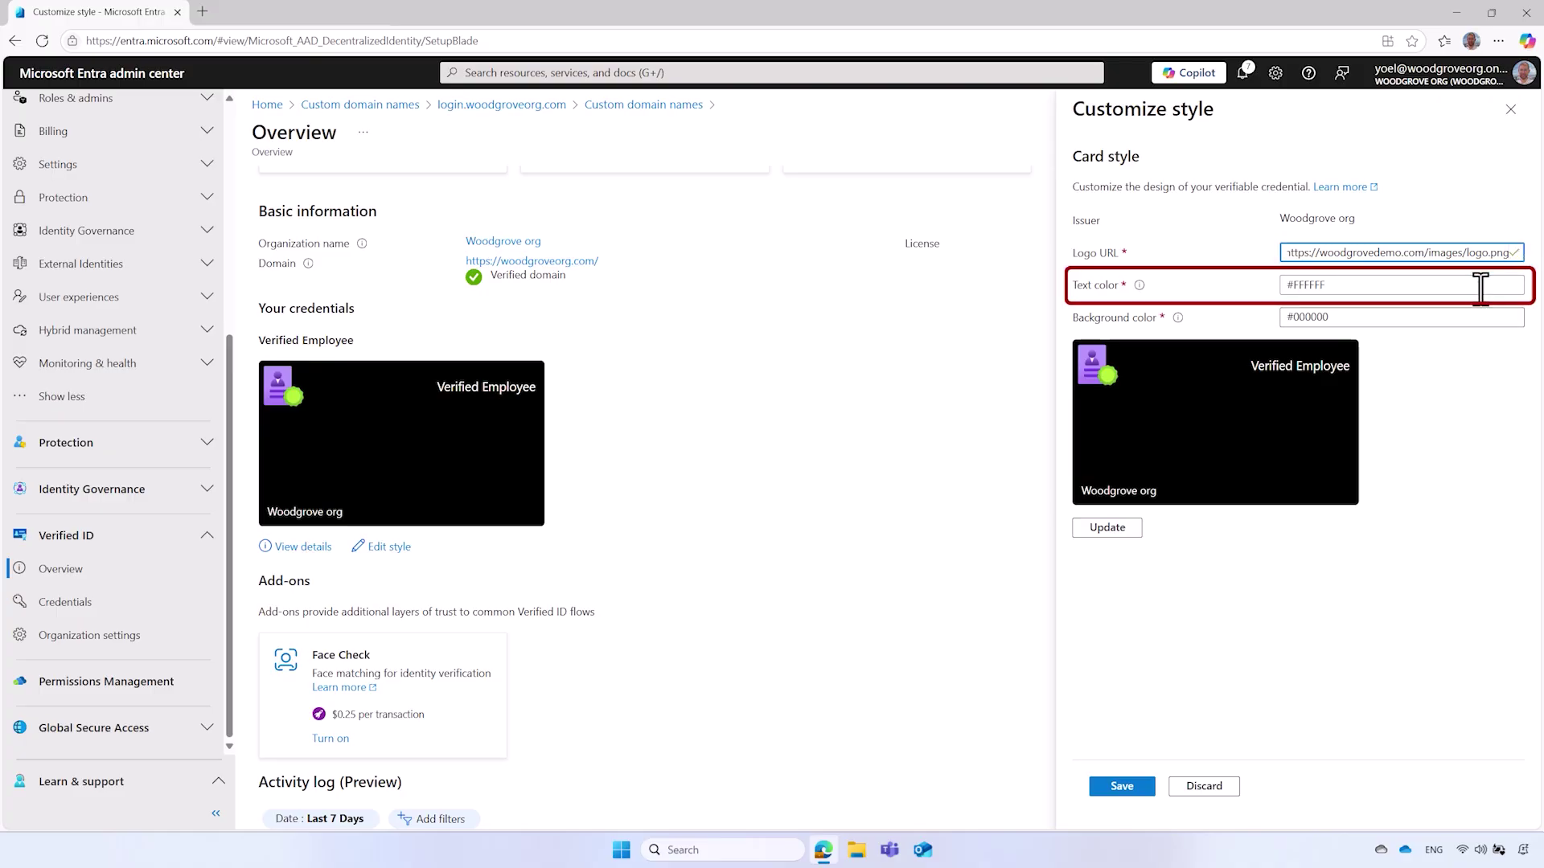
{"action": "left_click", "coordinate": [1482, 315]}
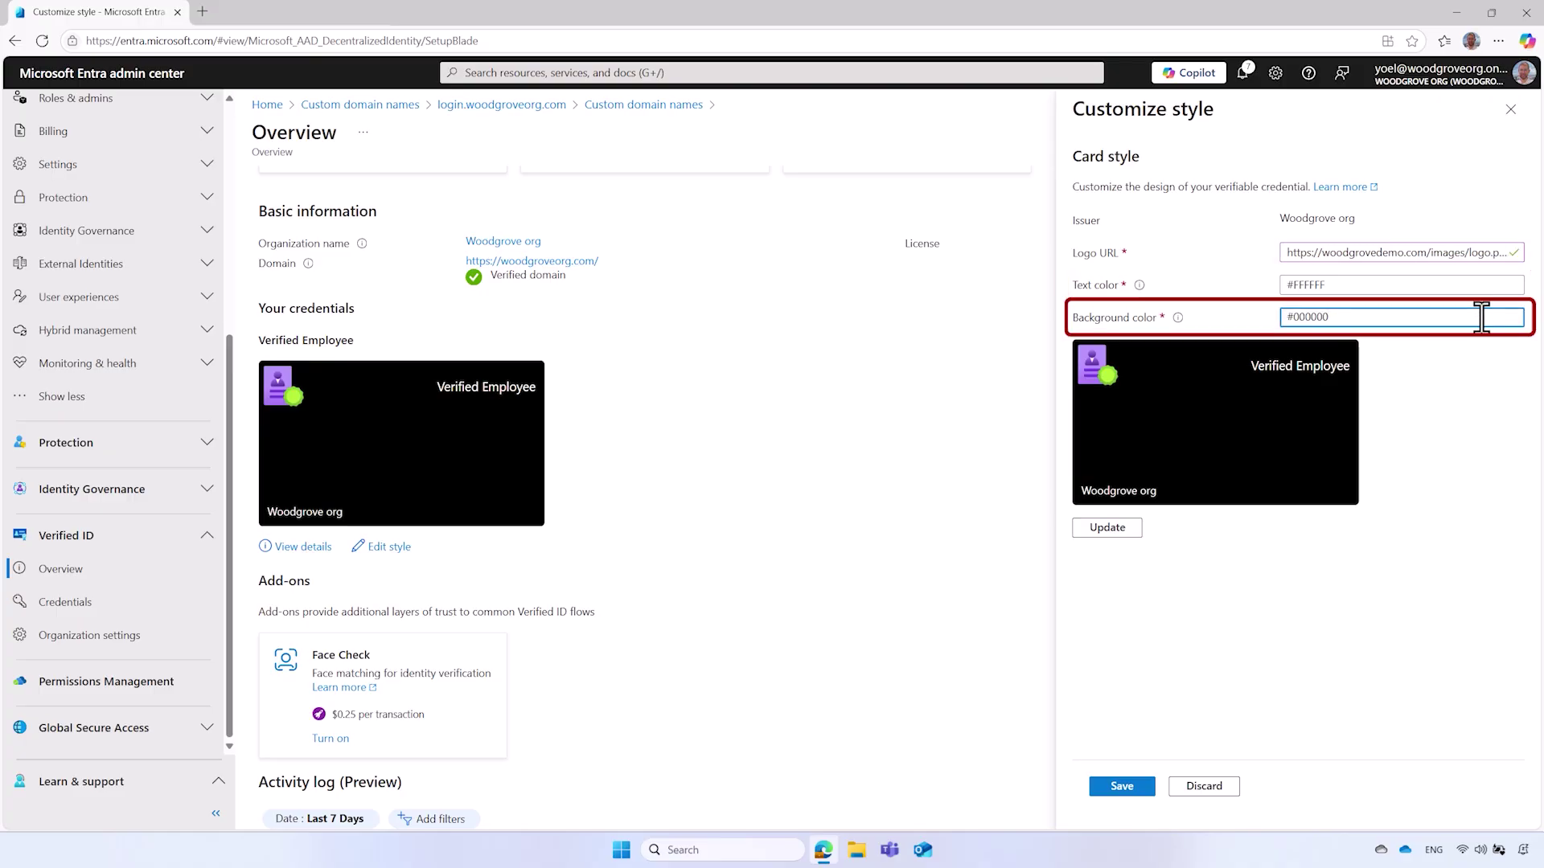
{"action": "key", "text": "BackSpace"}
{"action": "key", "text": "BackSpace"}
{"action": "key", "text": "BackSpace"}
{"action": "key", "text": "BackSpace"}
{"action": "type", "text": "68c"}
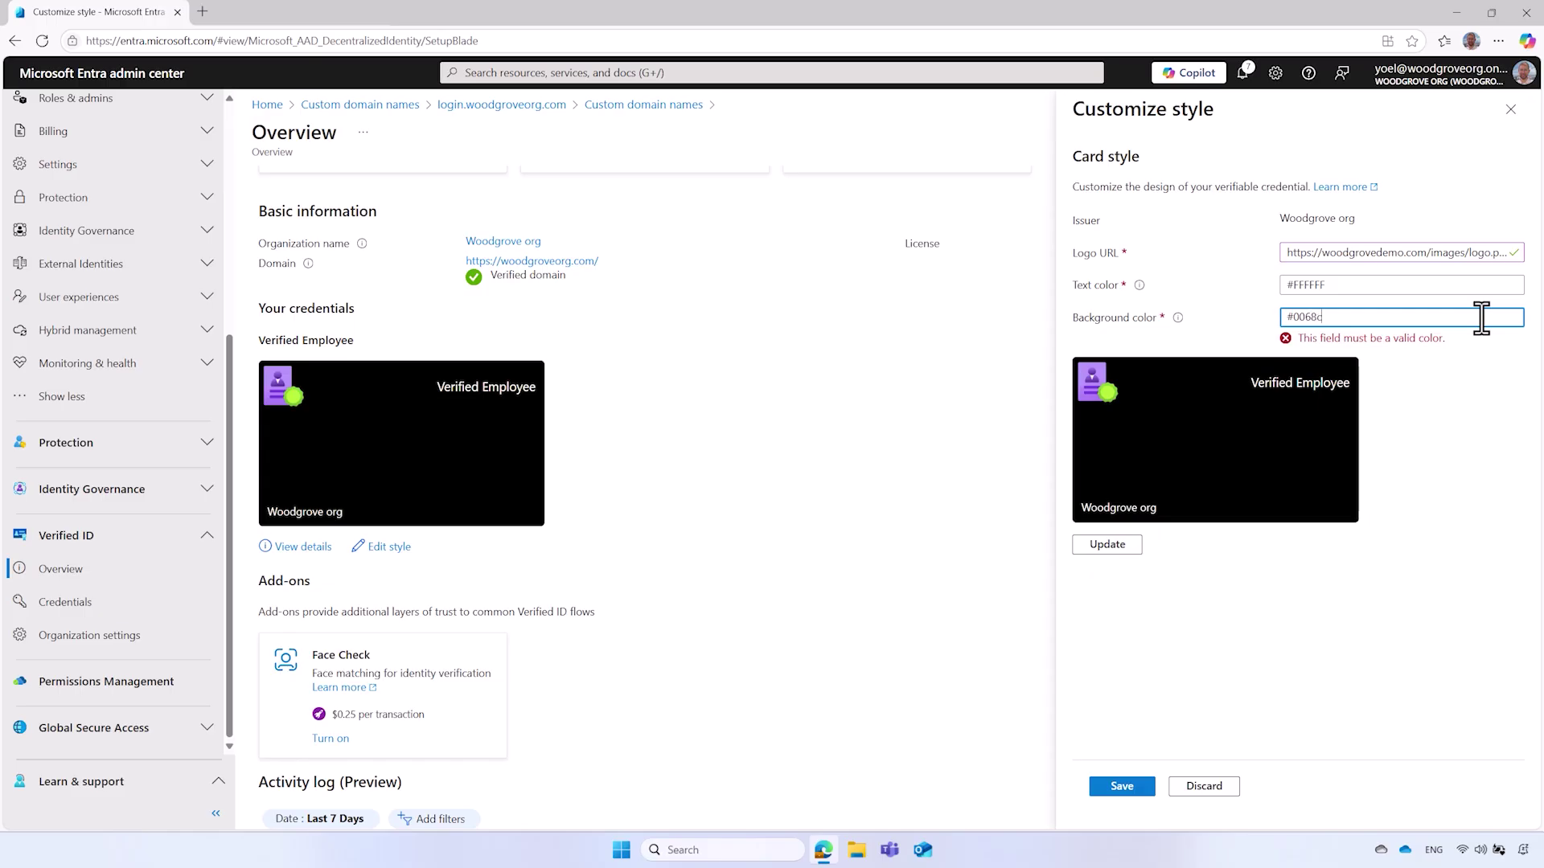
{"action": "type", "text": "d"}
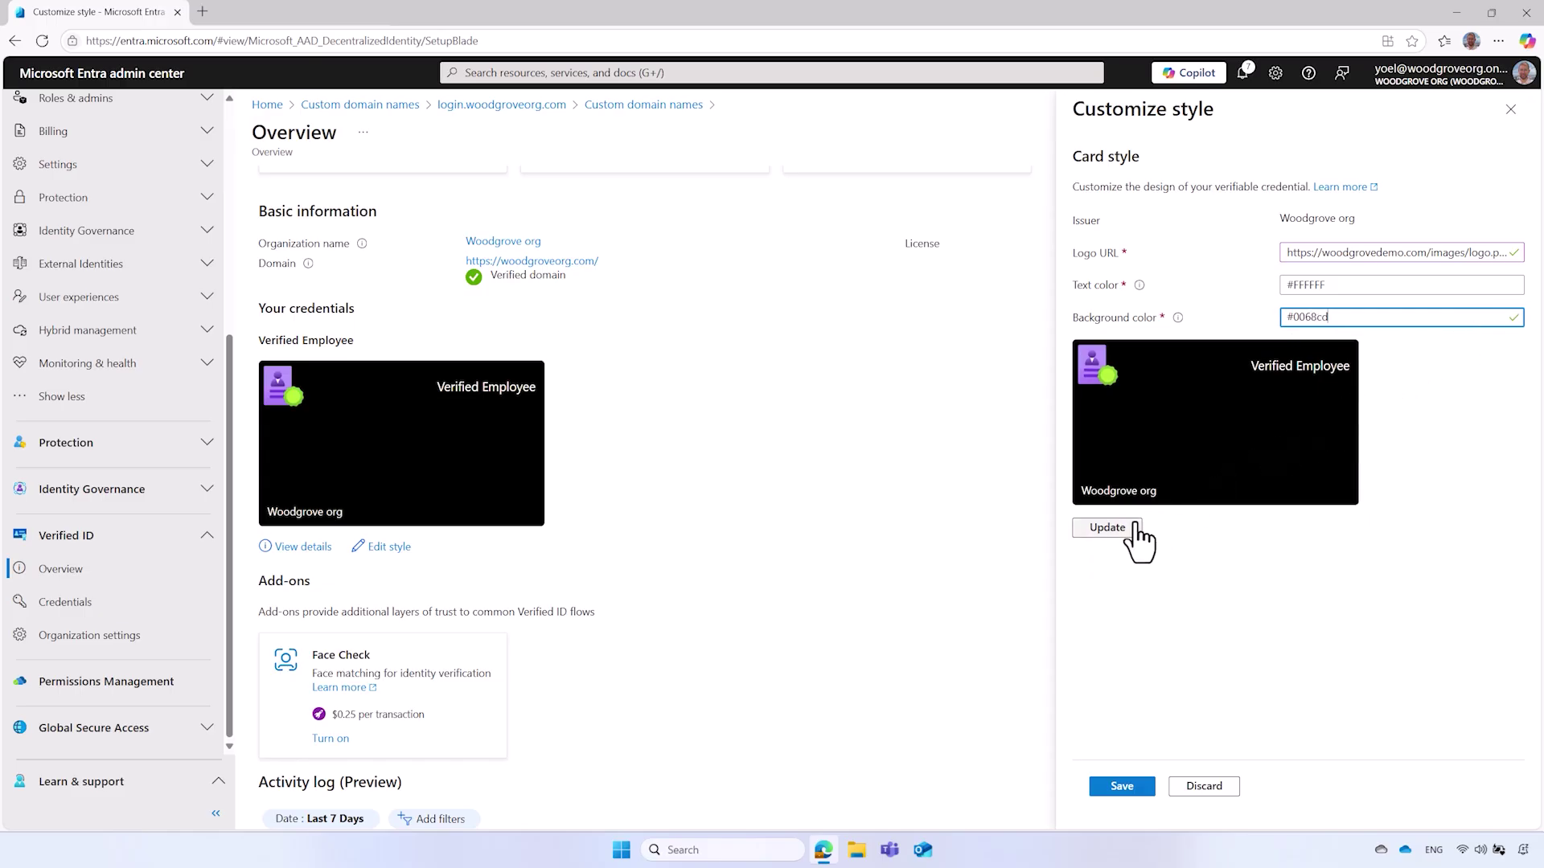
{"action": "left_click", "coordinate": [1129, 527]}
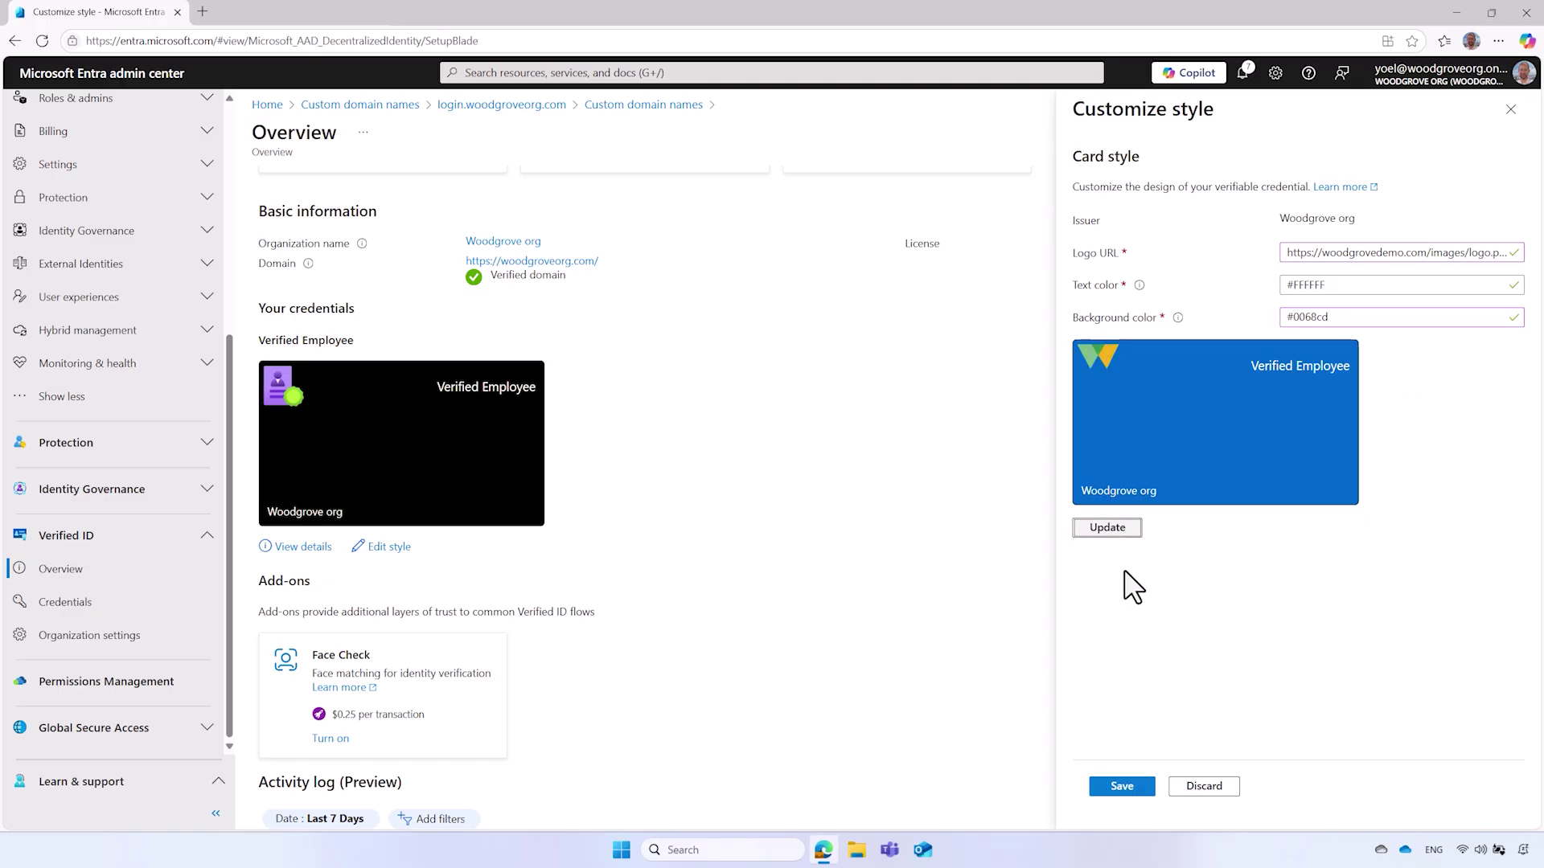
{"action": "left_click", "coordinate": [1122, 787]}
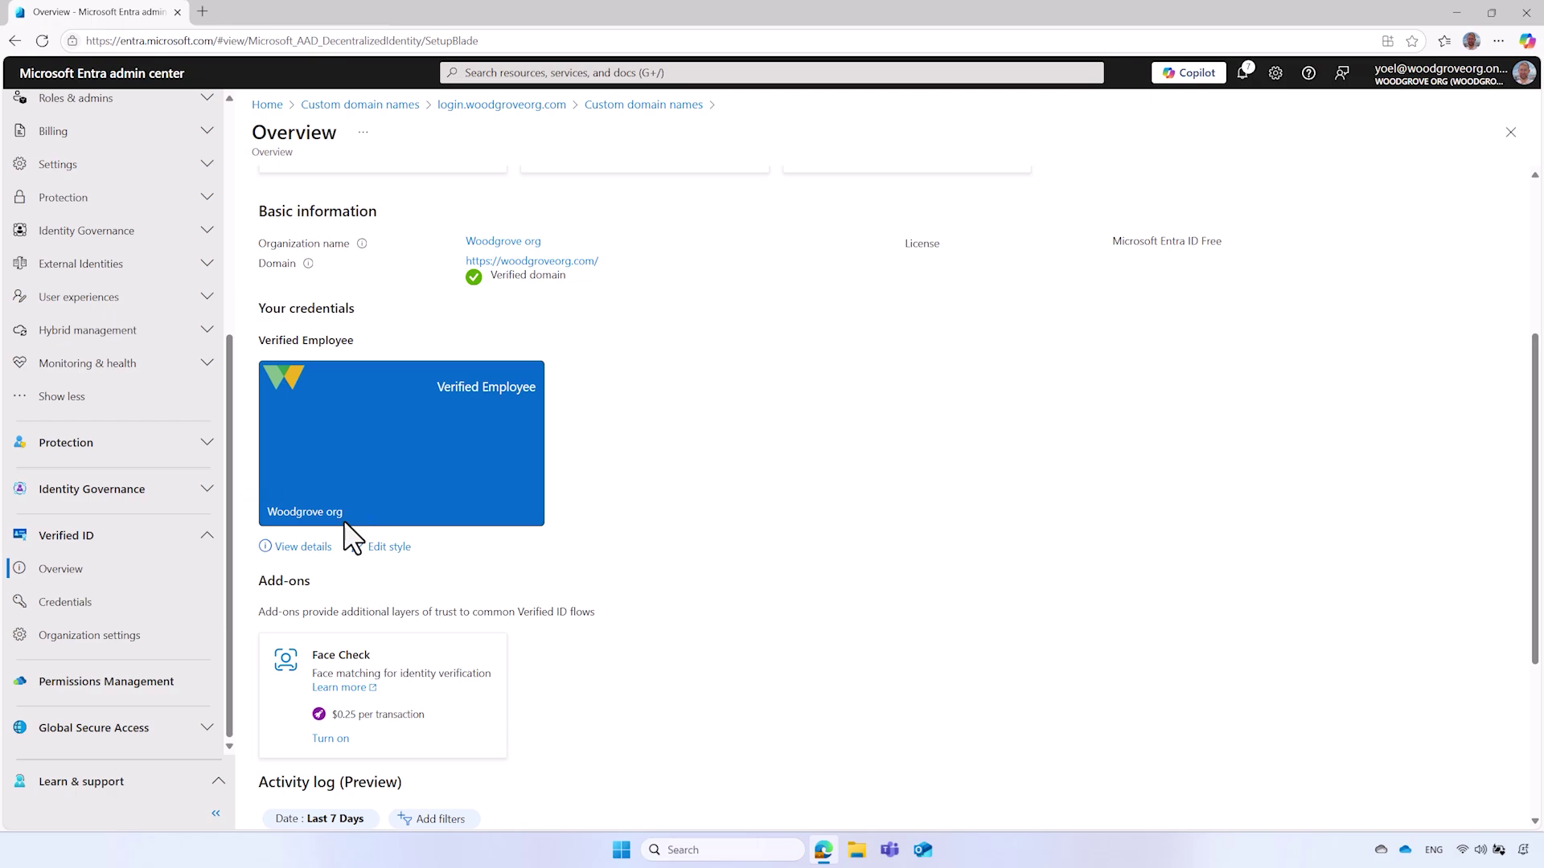
Open the organization settings and shorten the name 'Woodgrove org' to 'Woodgrove'.
{"action": "left_click", "coordinate": [523, 244]}
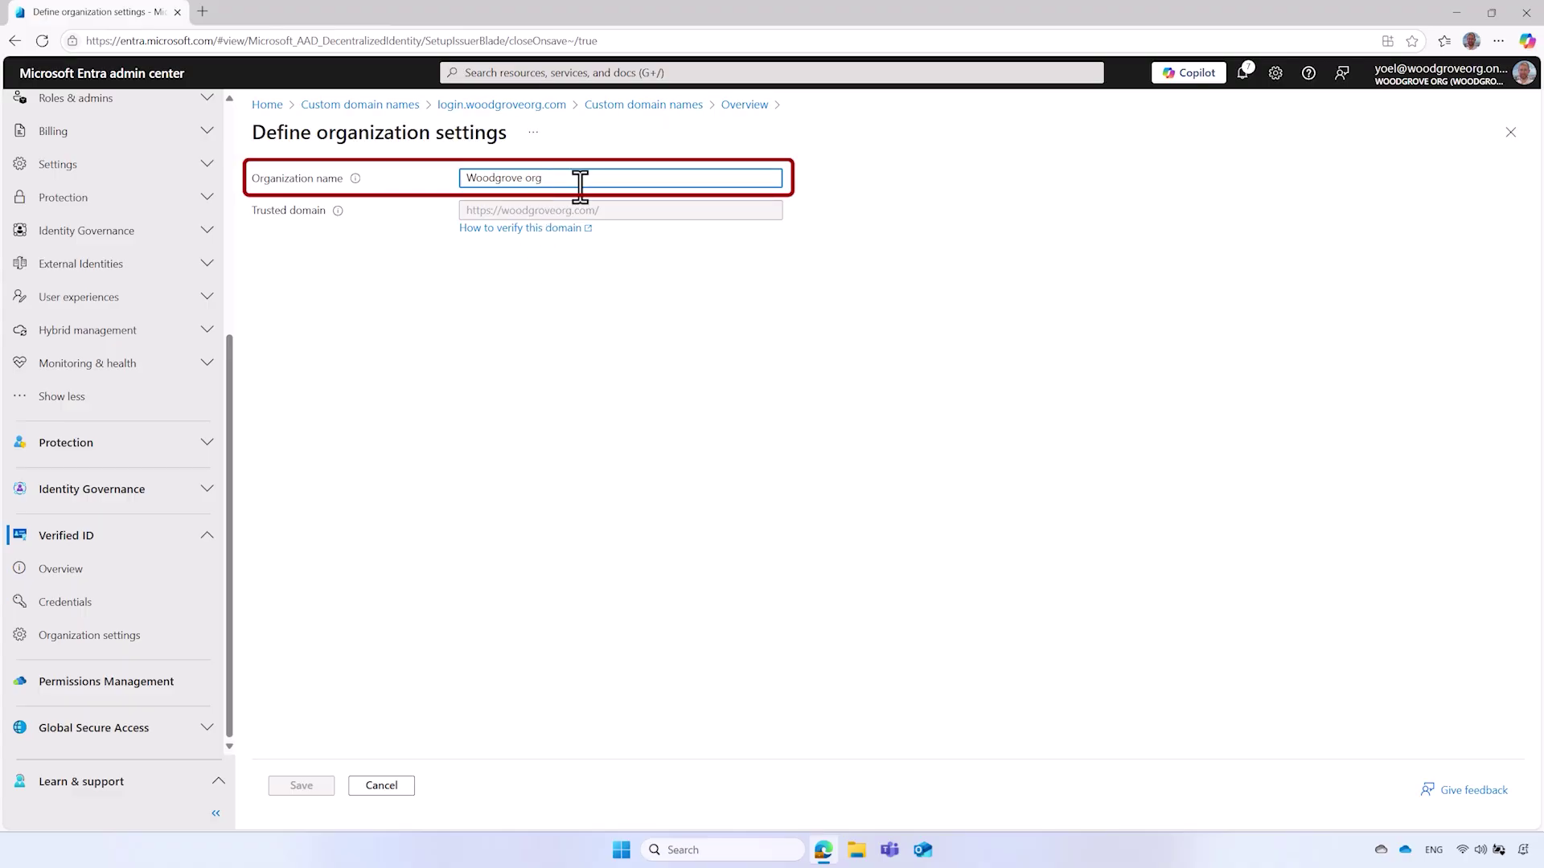
{"action": "key", "text": "BackSpace"}
{"action": "key", "text": "BackSpace"}
{"action": "key", "text": "BackSpace"}
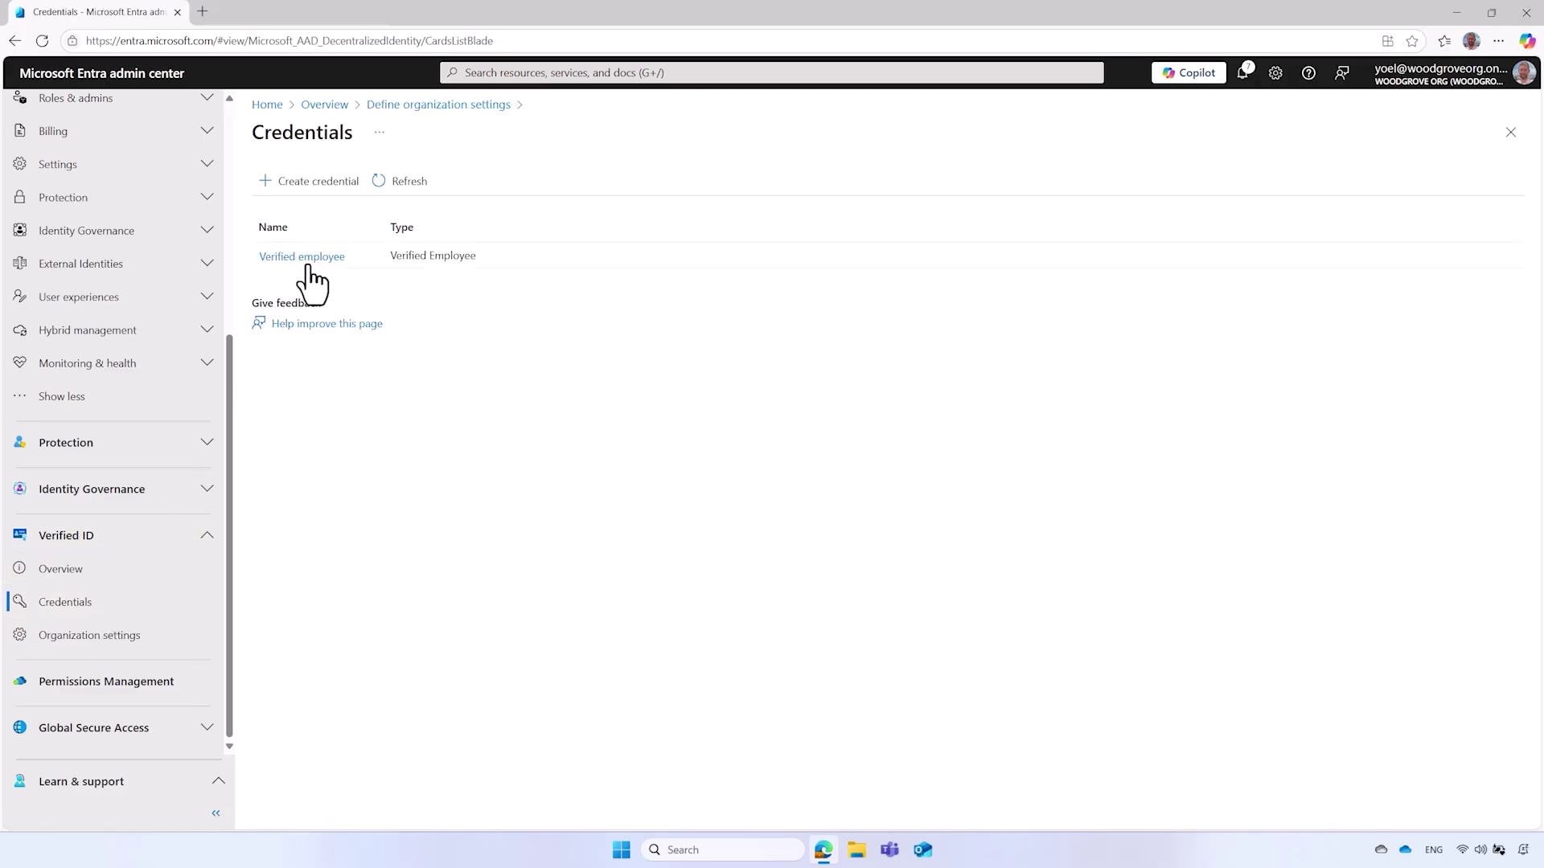
Review the Verified employee credential's My Account issuance settings, then start a new browser tab.
{"action": "left_click", "coordinate": [308, 266]}
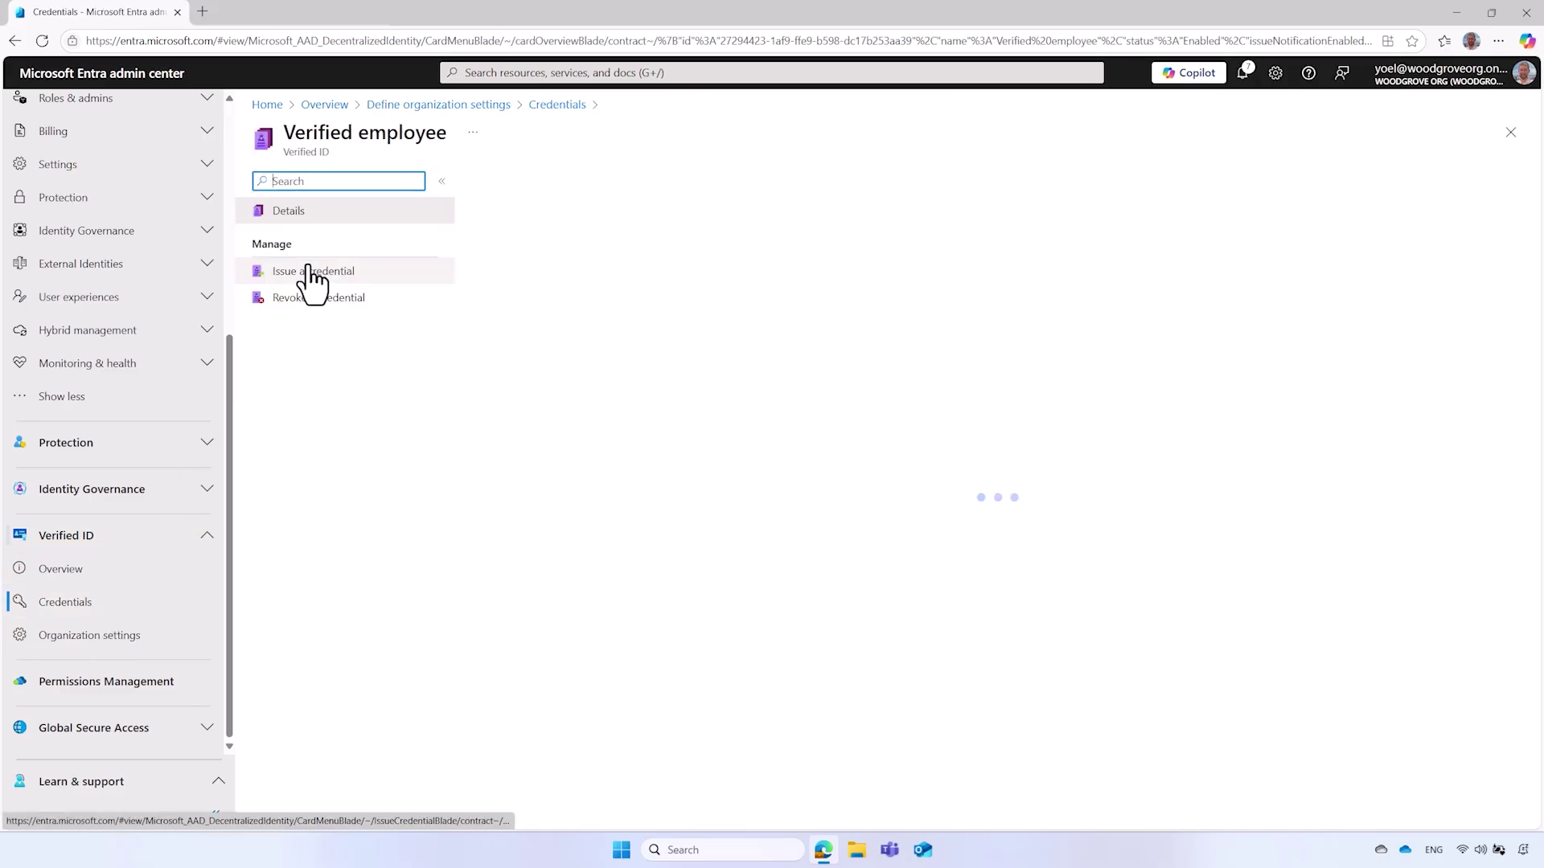
{"action": "left_click", "coordinate": [366, 275]}
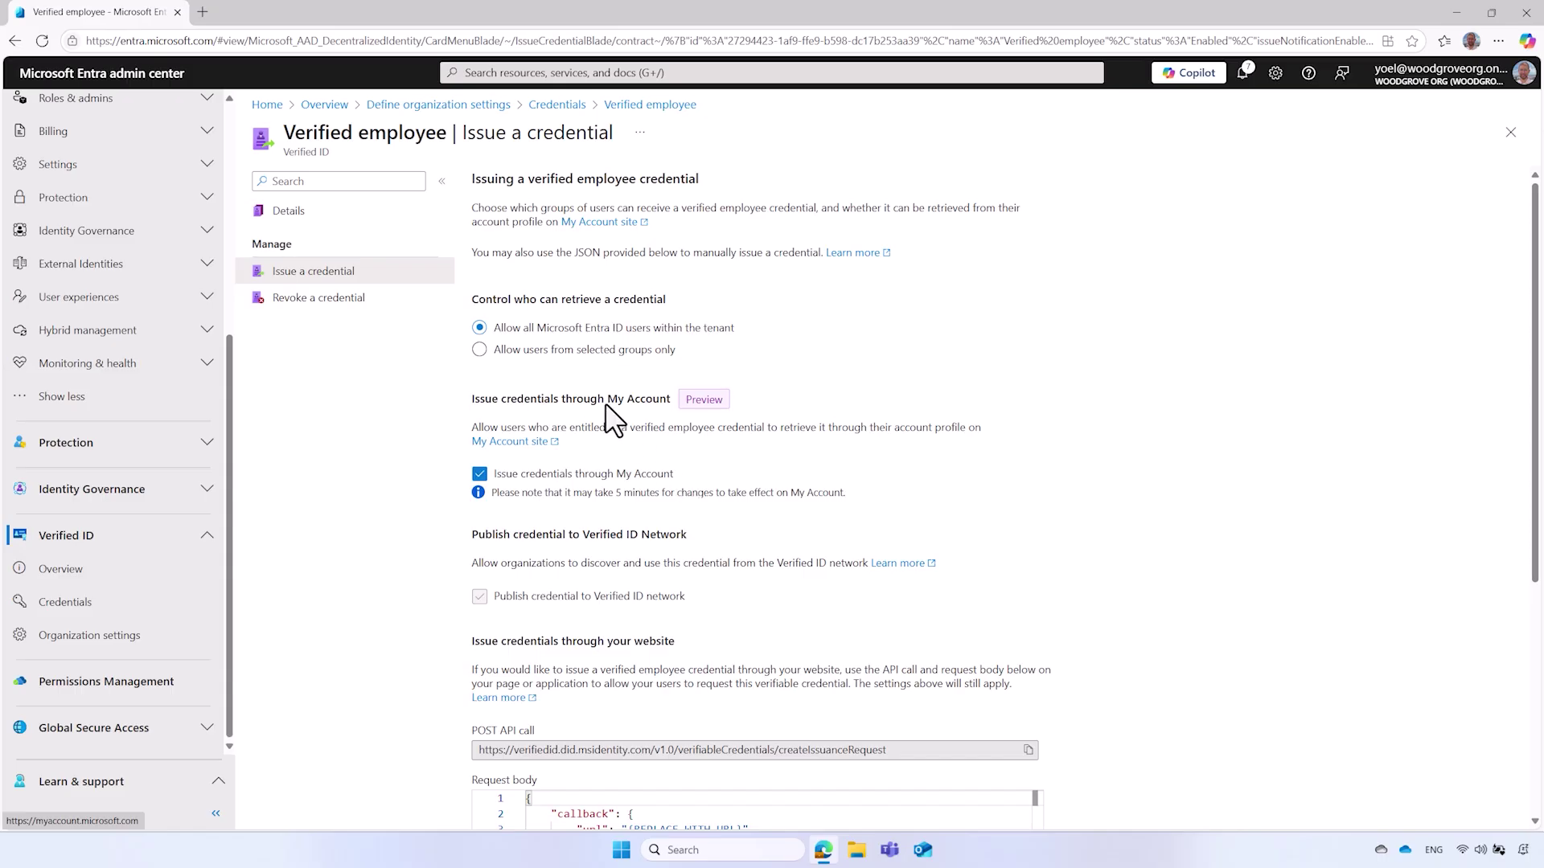
{"action": "left_click", "coordinate": [203, 12]}
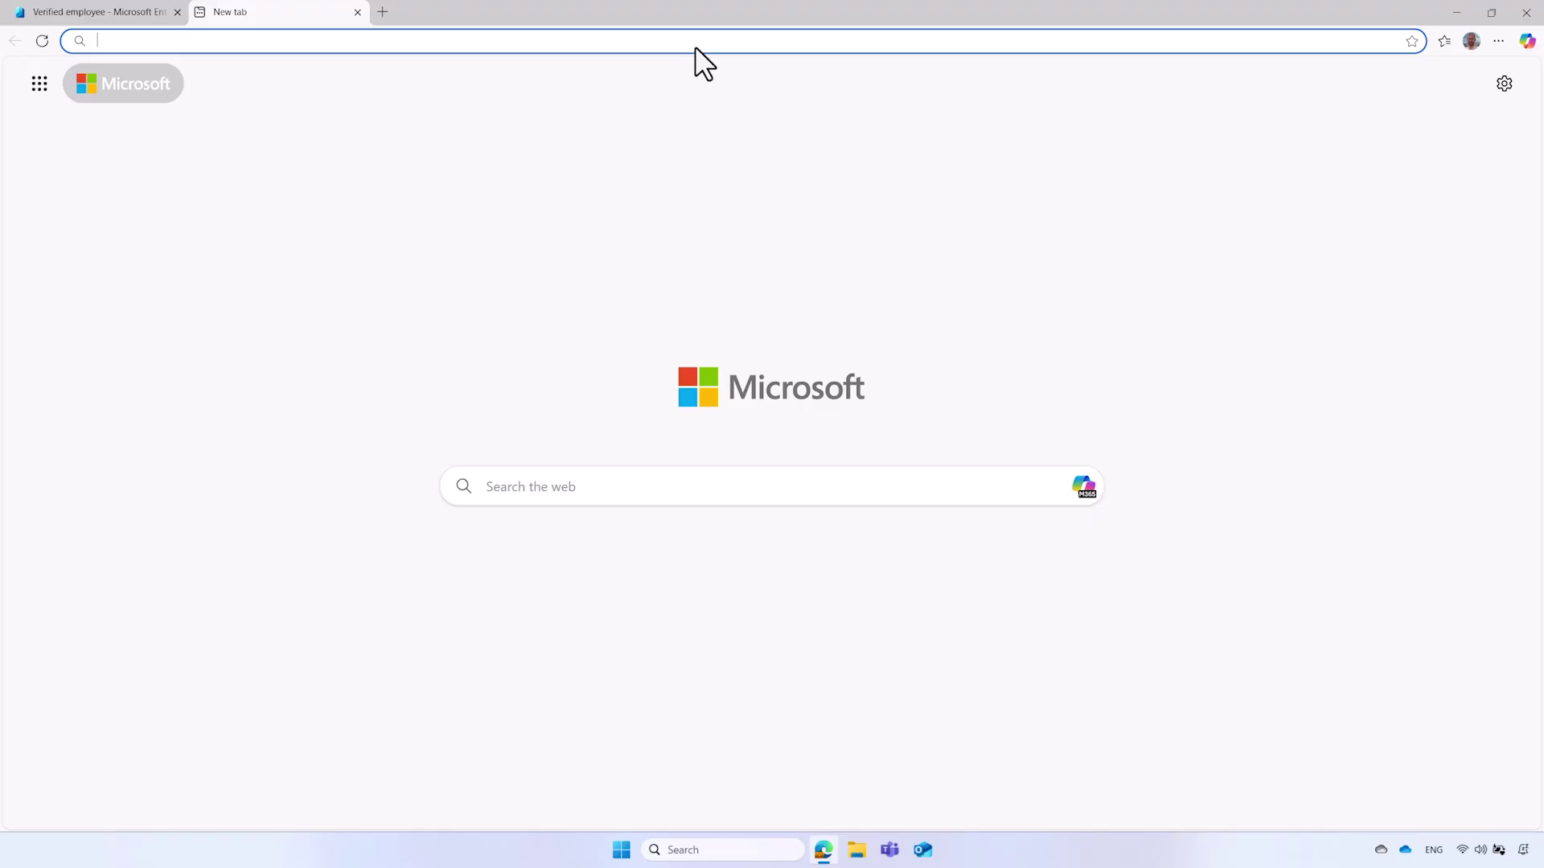
{"action": "type", "text": "https"}
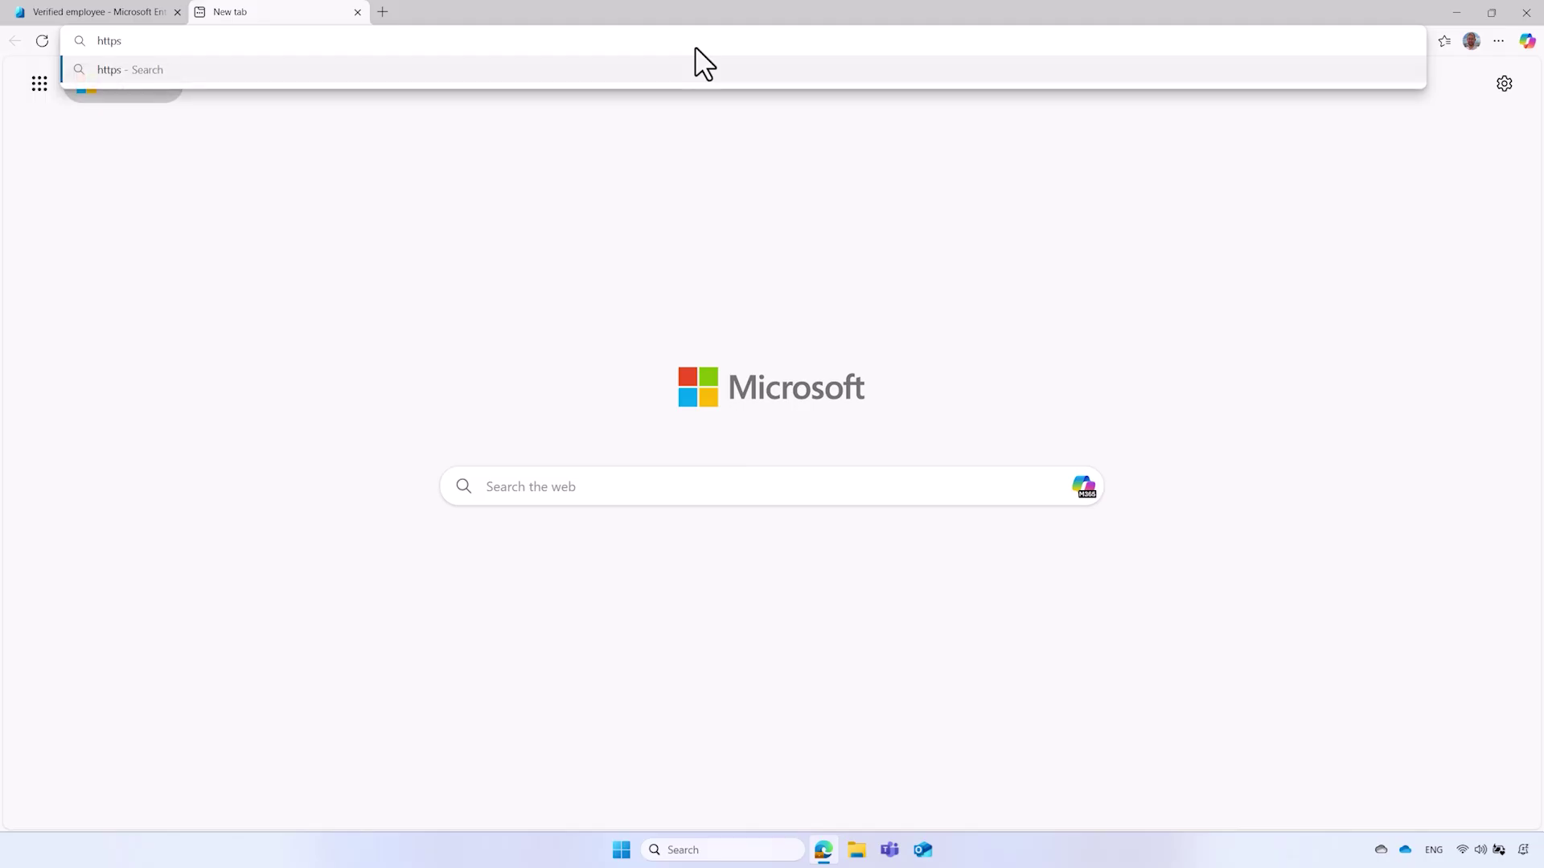
{"action": "type", "text": "://myaccount.microsof"}
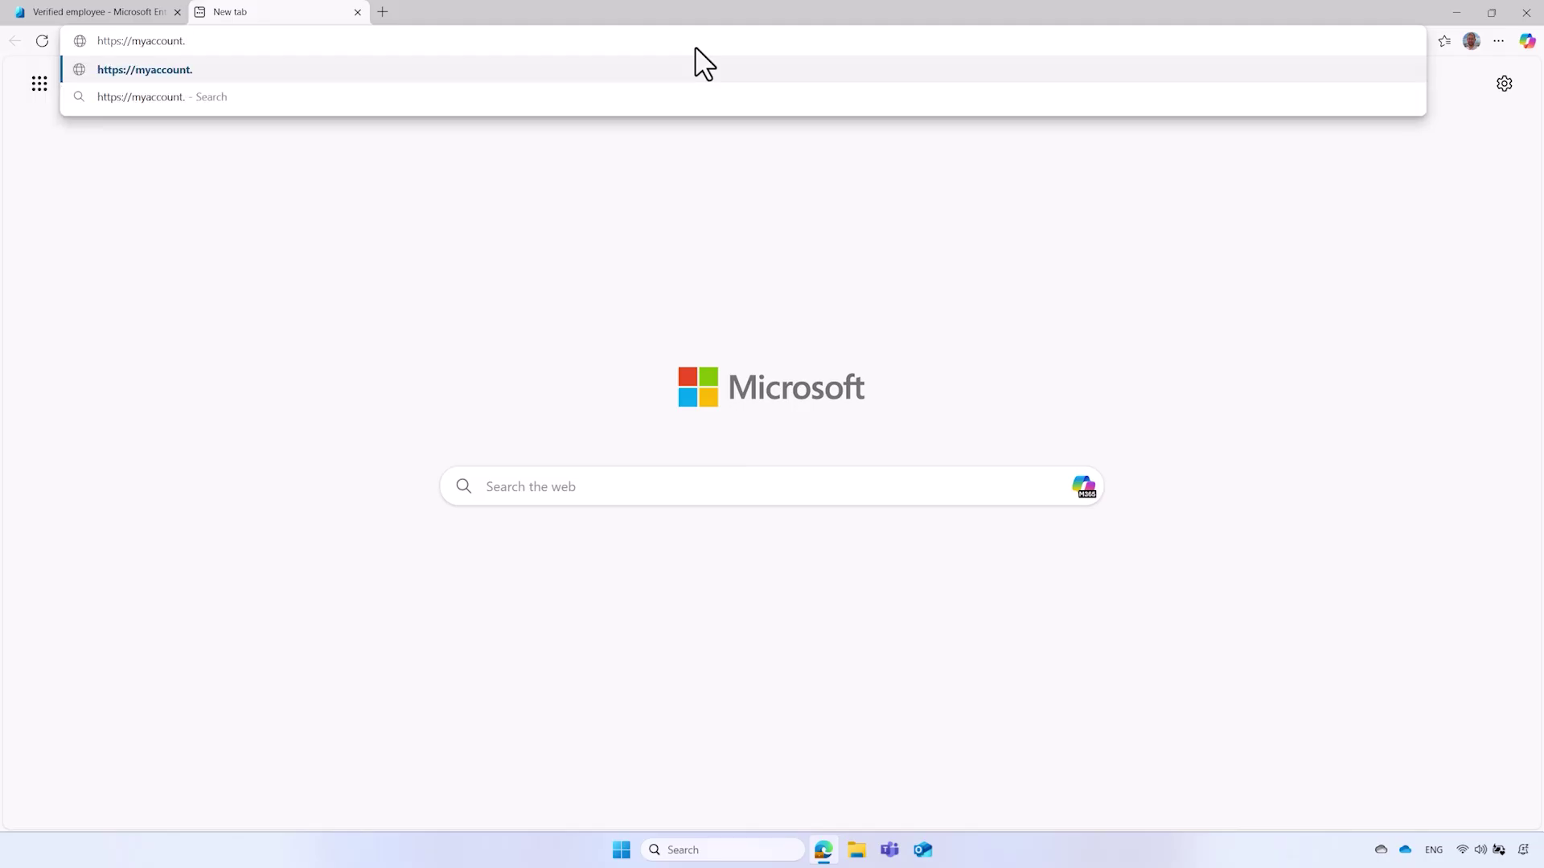
{"action": "type", "text": "t.com"}
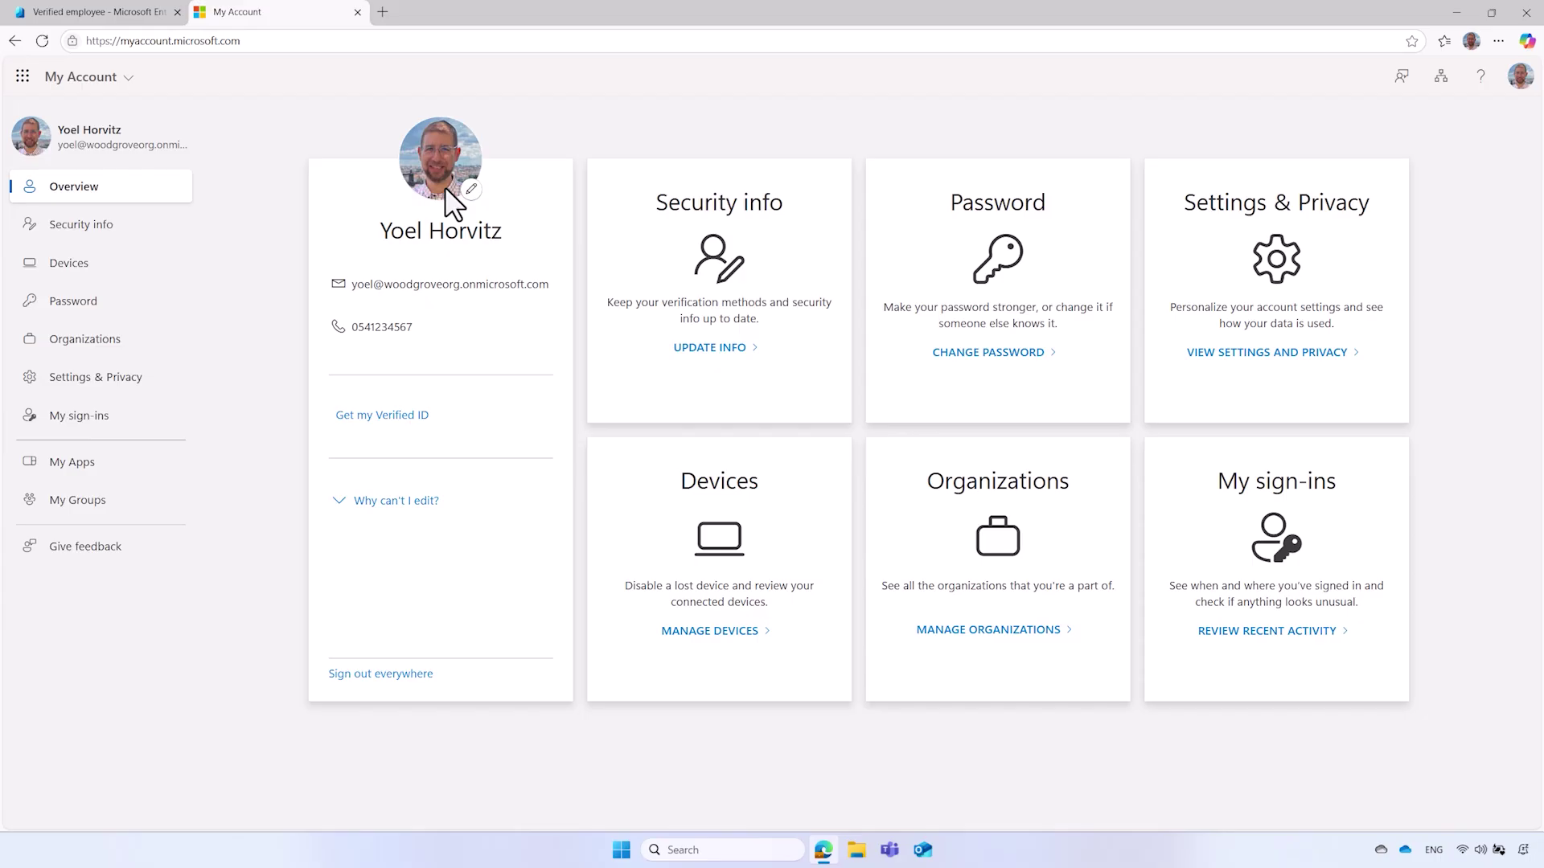
Request a Verified ID from My Account and add it to Authenticator by scanning the QR code.
{"action": "left_click", "coordinate": [394, 440]}
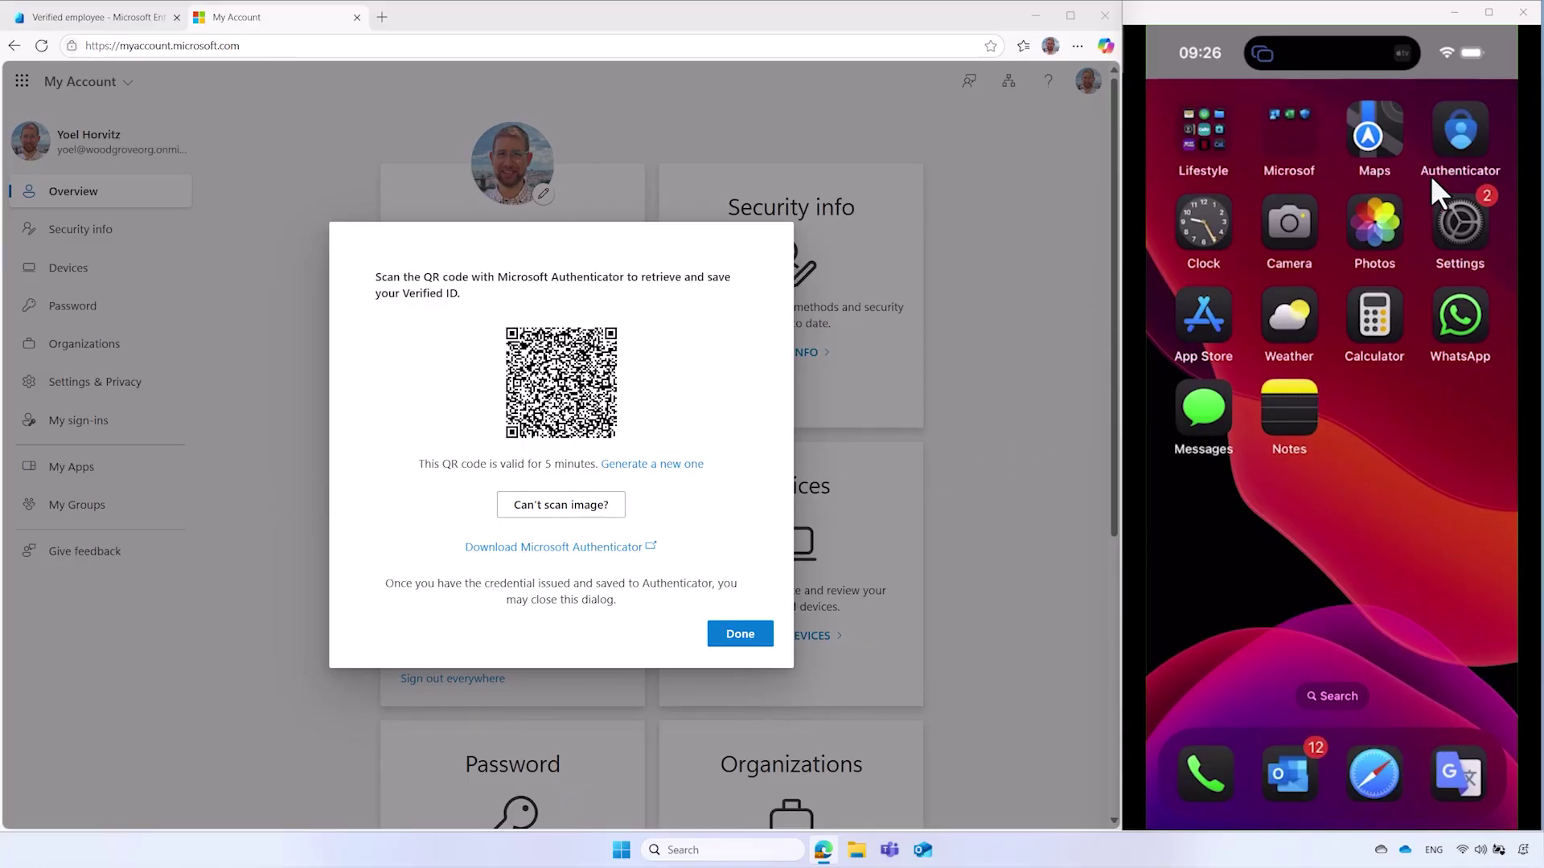
{"action": "left_click", "coordinate": [1461, 139]}
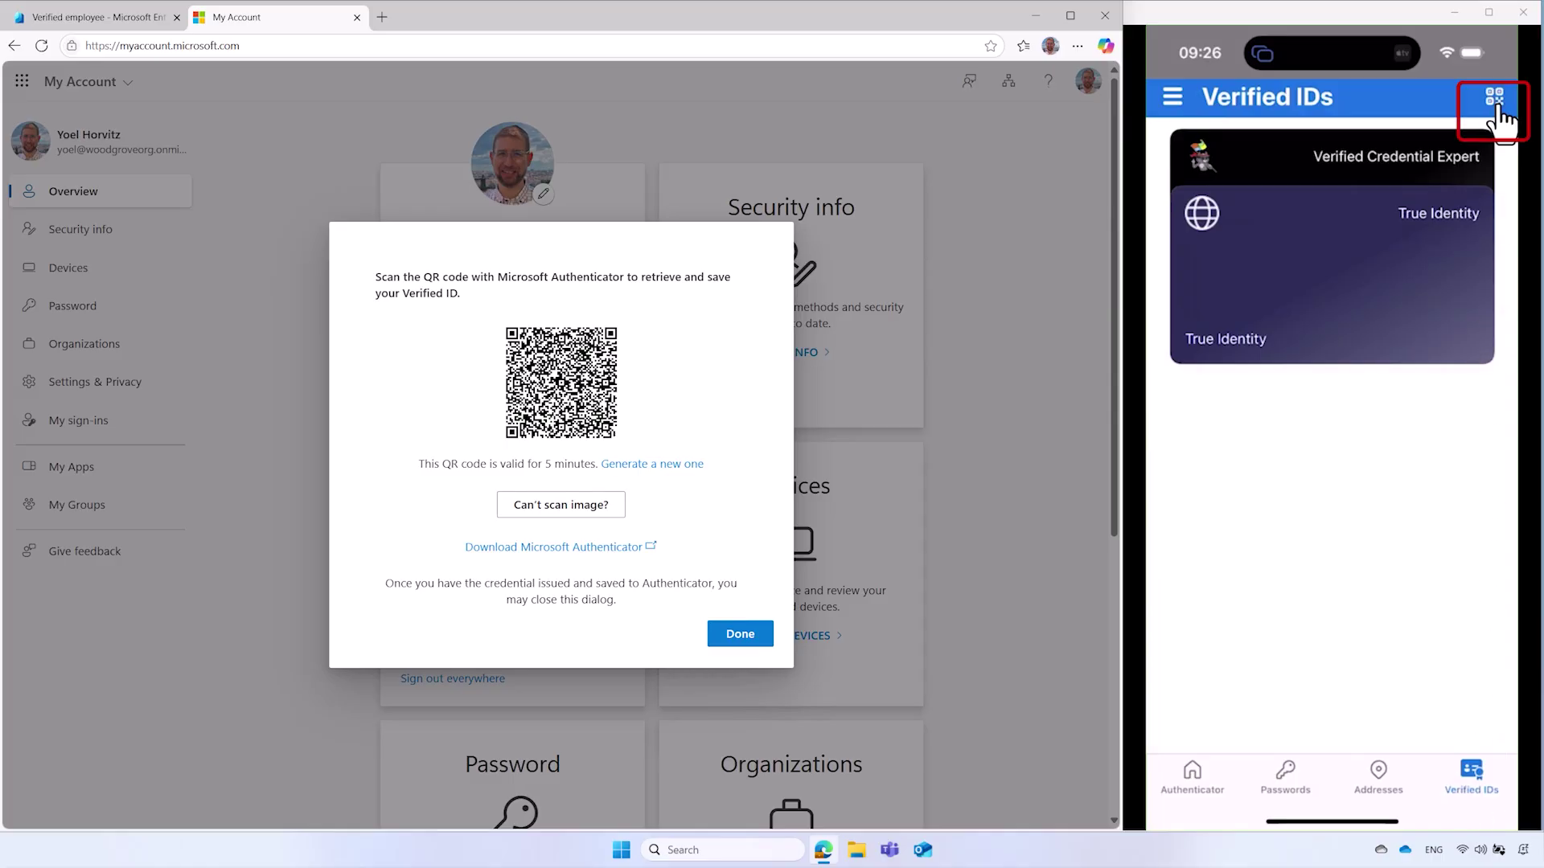
{"action": "left_click", "coordinate": [1496, 104]}
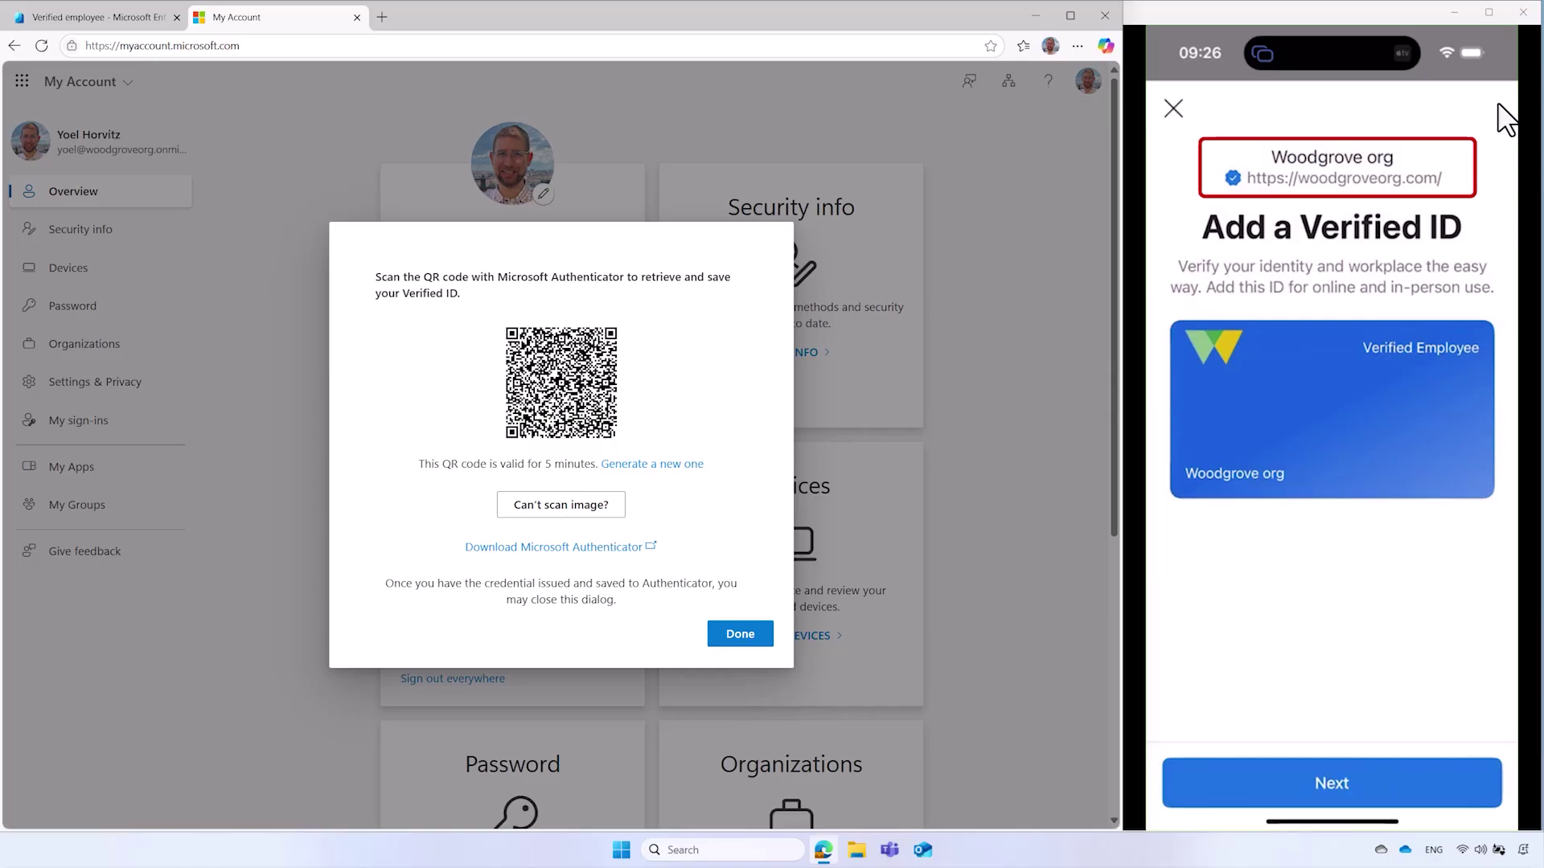
{"action": "left_click", "coordinate": [1340, 786]}
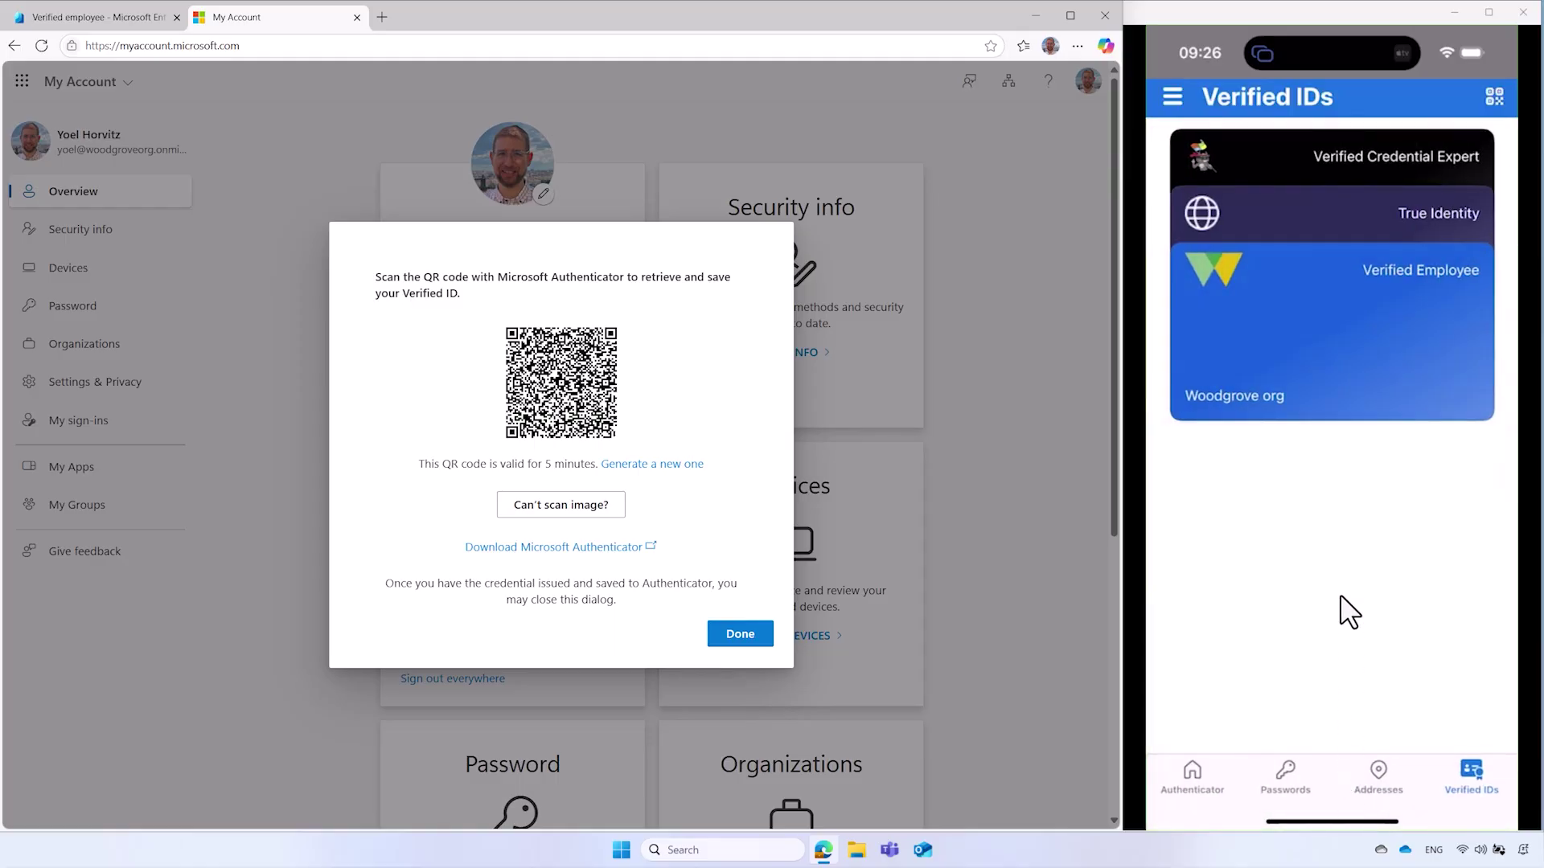
Inspect the Verified Employee card's details in the wallet, then close phone mirroring.
{"action": "left_click", "coordinate": [1339, 378]}
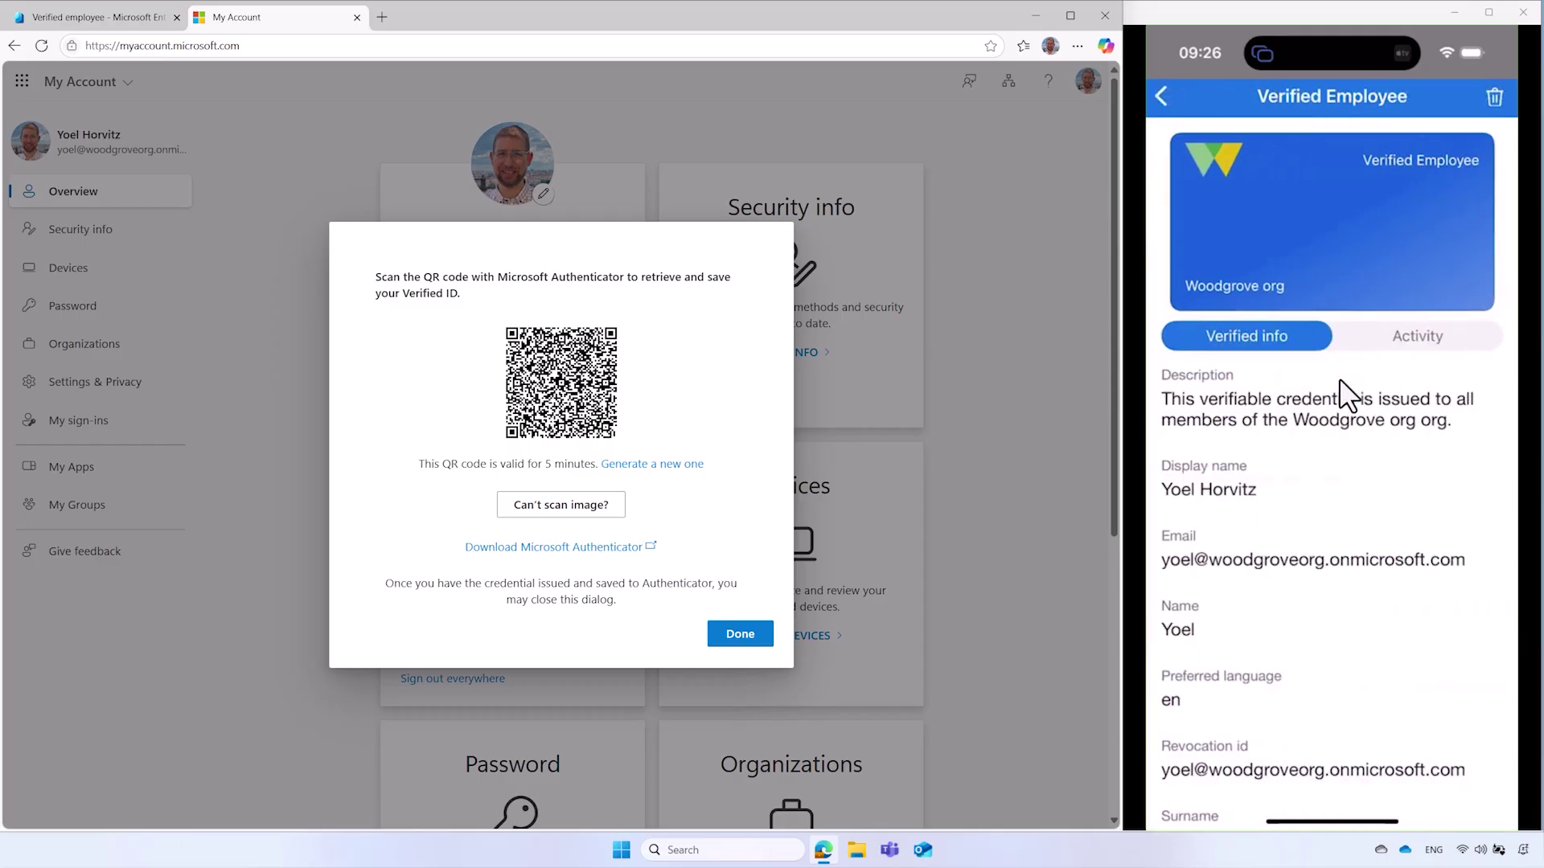
{"action": "scroll", "coordinate": [1348, 394], "scroll_direction": "down", "scroll_amount": 5}
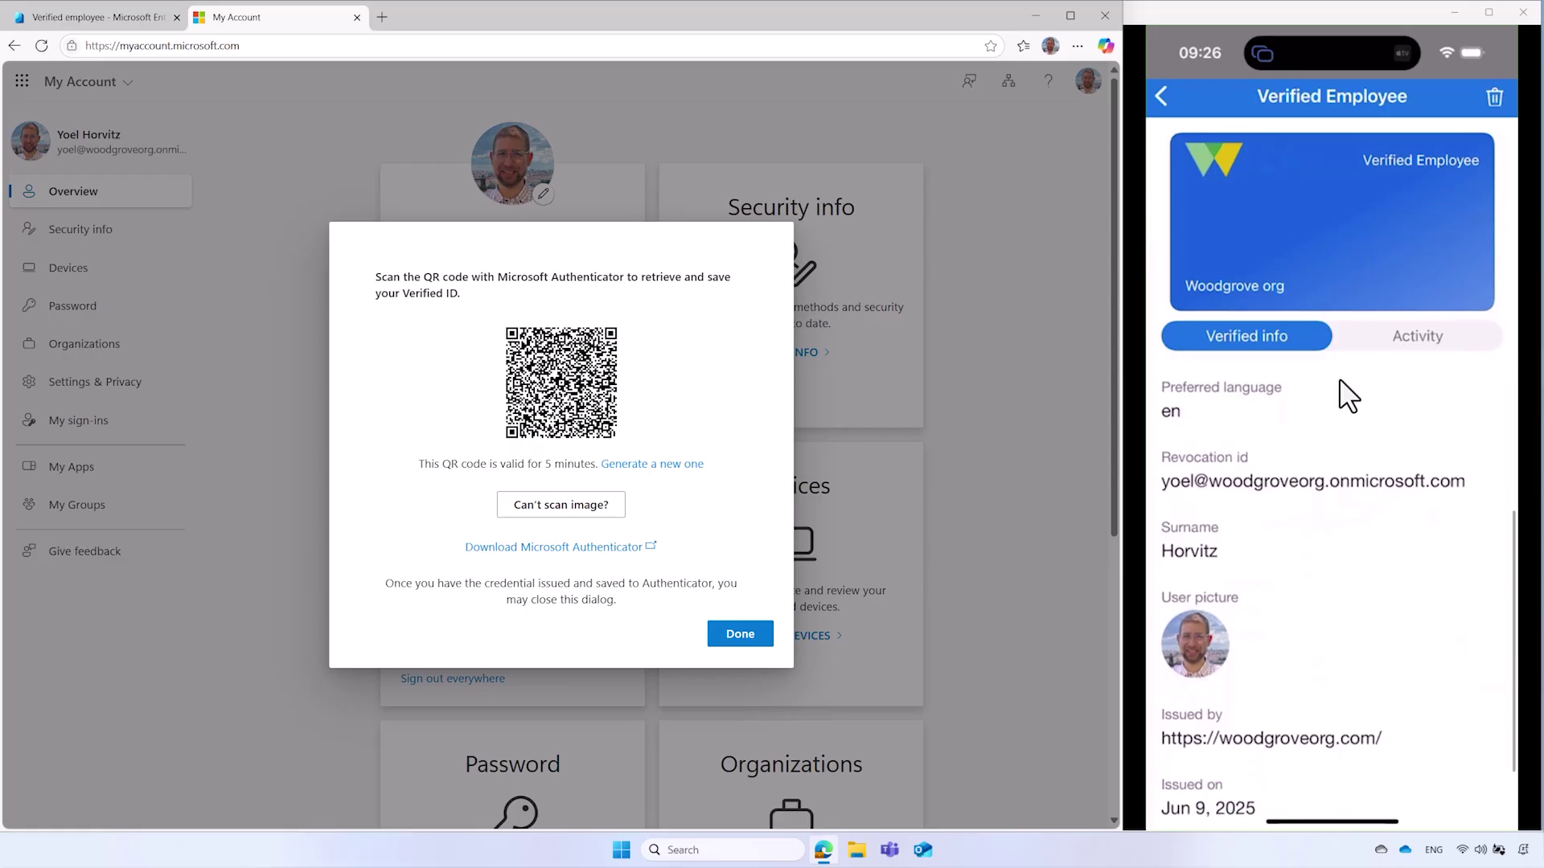
{"action": "scroll", "coordinate": [1348, 394], "scroll_direction": "up", "scroll_amount": 5}
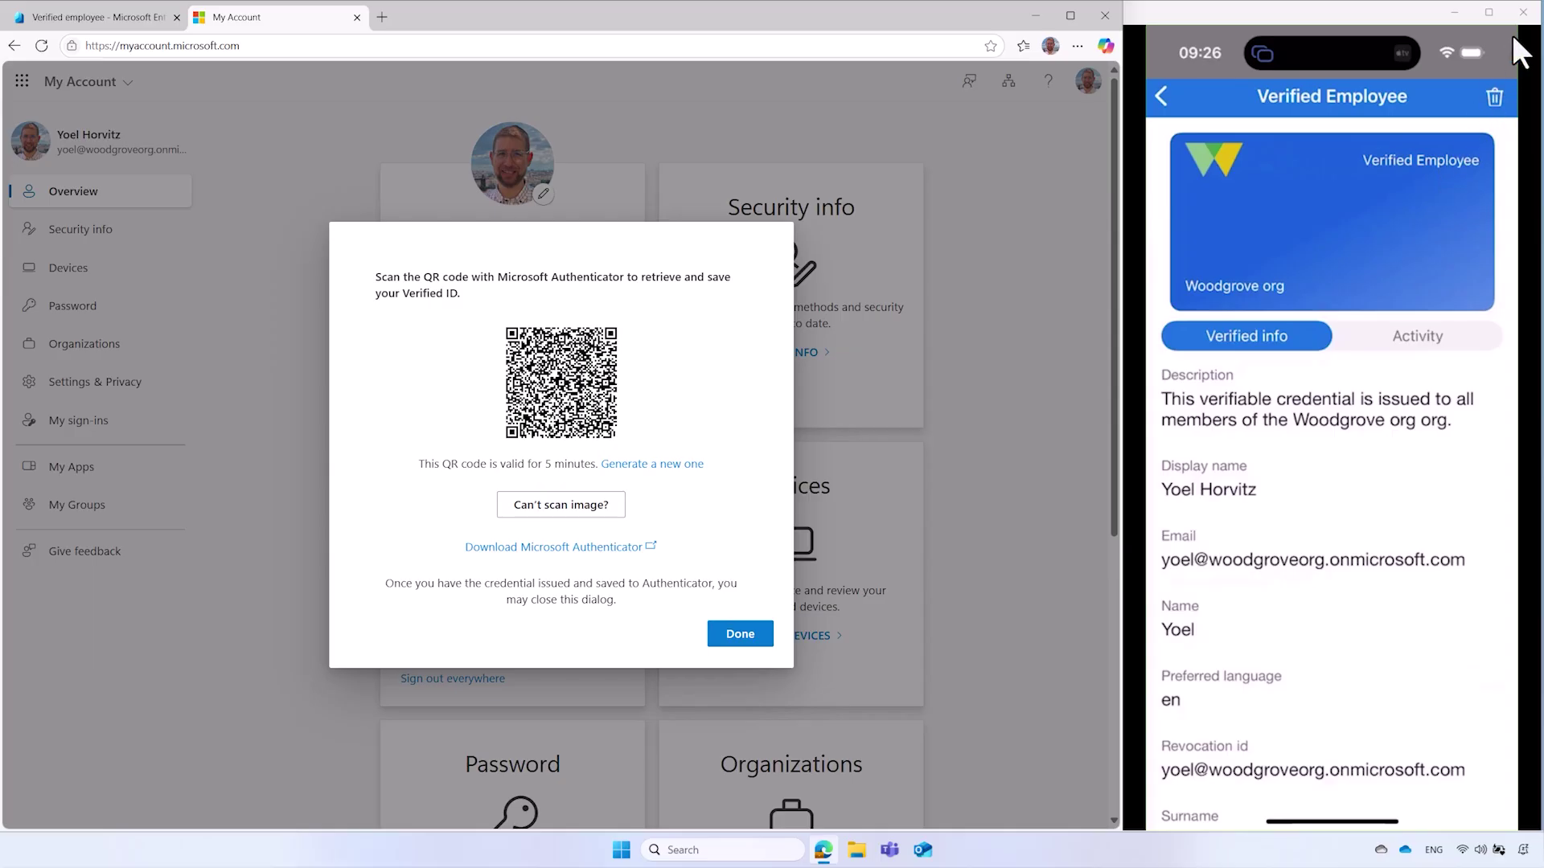
{"action": "left_click", "coordinate": [1452, 12]}
Maximize Edge, close the My Account tab, and scroll the Verified ID overview to the Add-ons section.
{"action": "left_click", "coordinate": [1074, 22]}
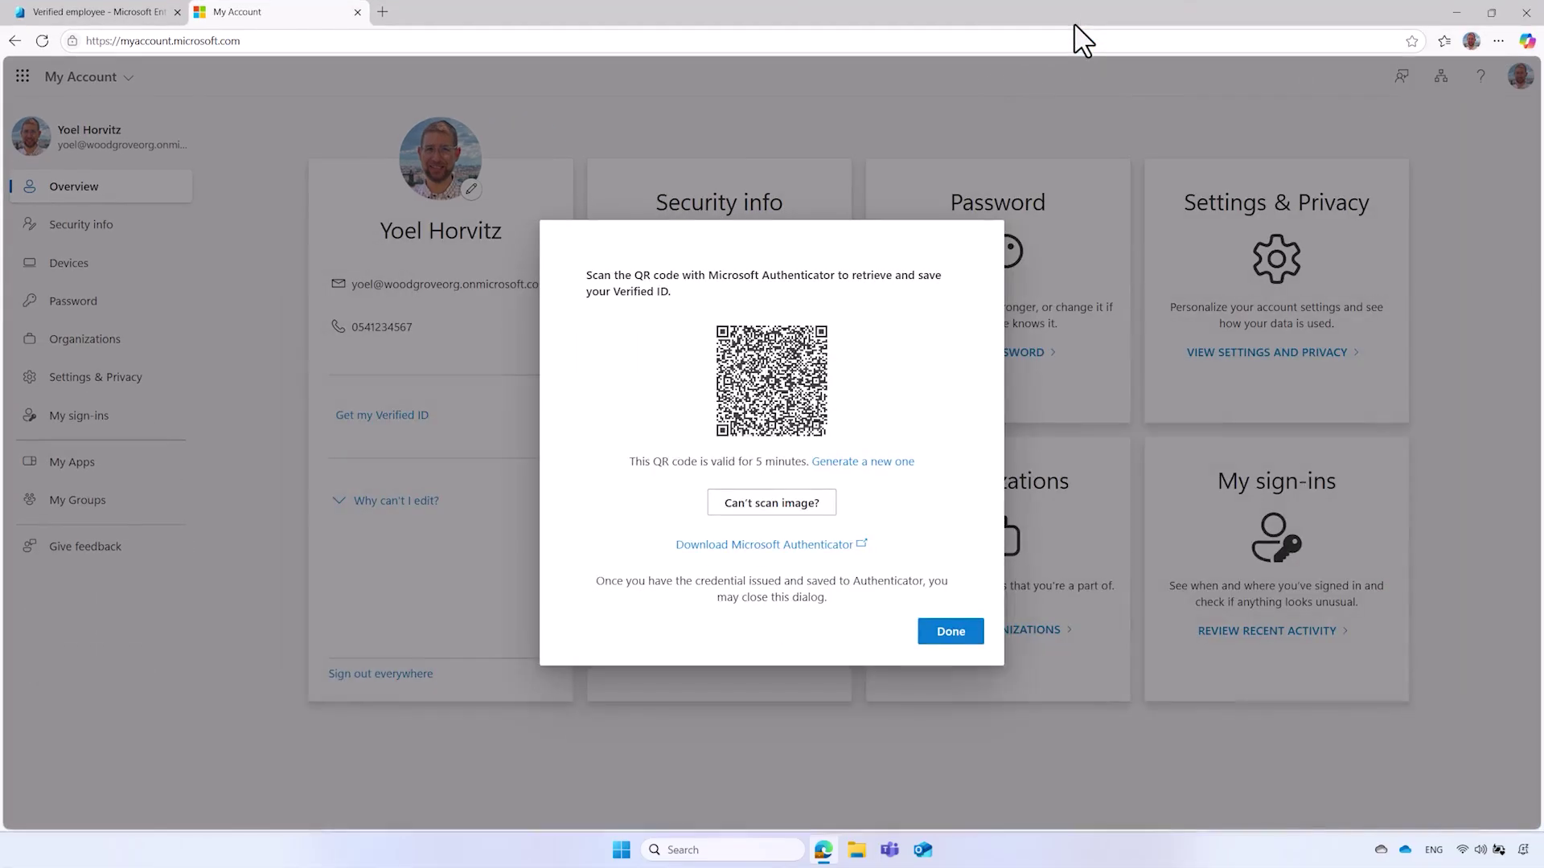
{"action": "left_click", "coordinate": [358, 12]}
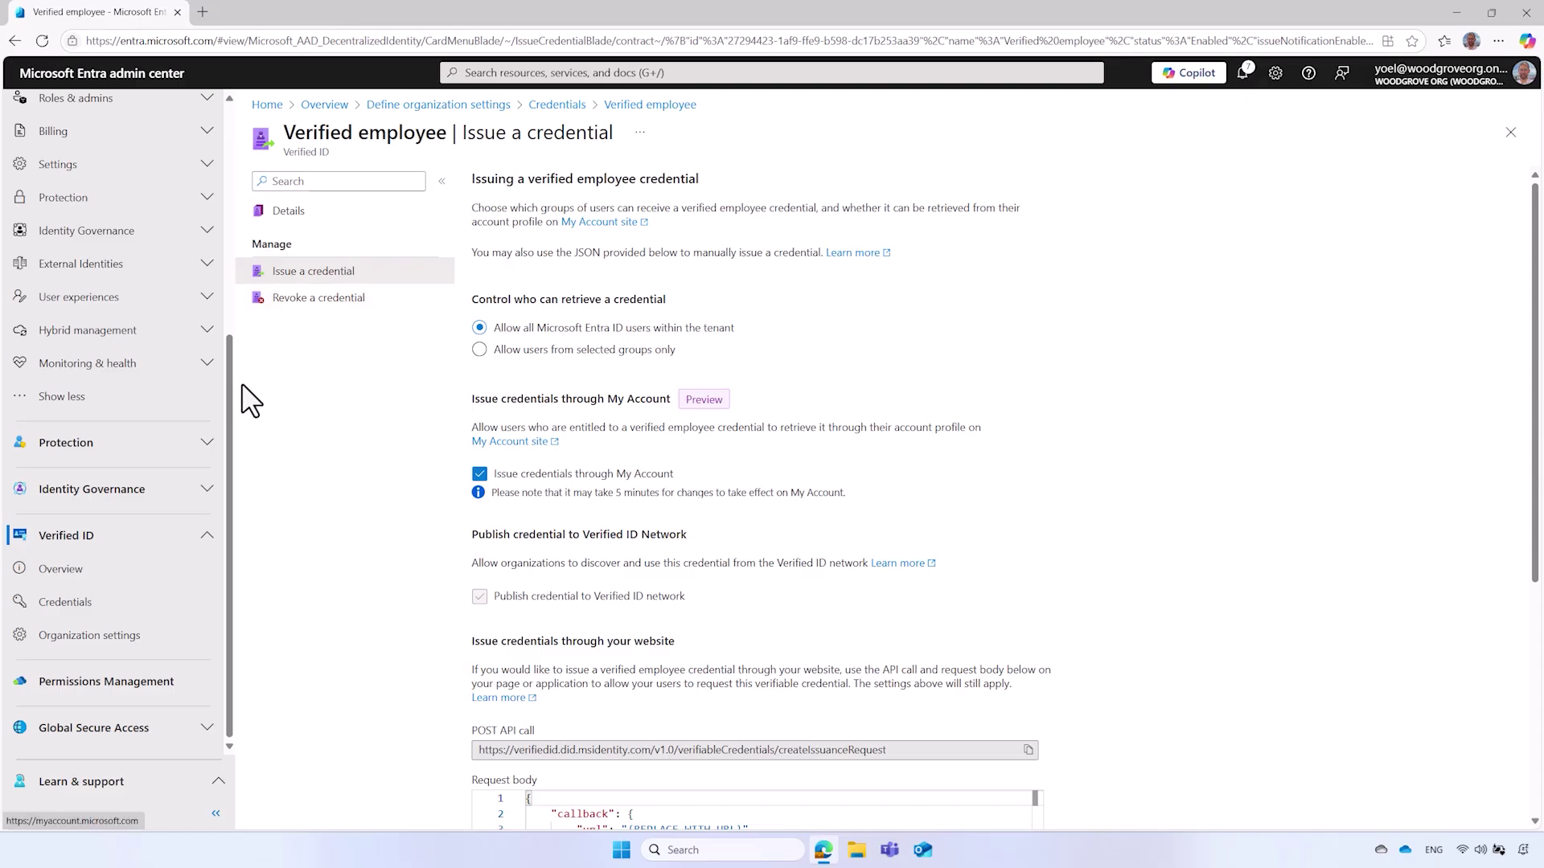
{"action": "left_click", "coordinate": [114, 574]}
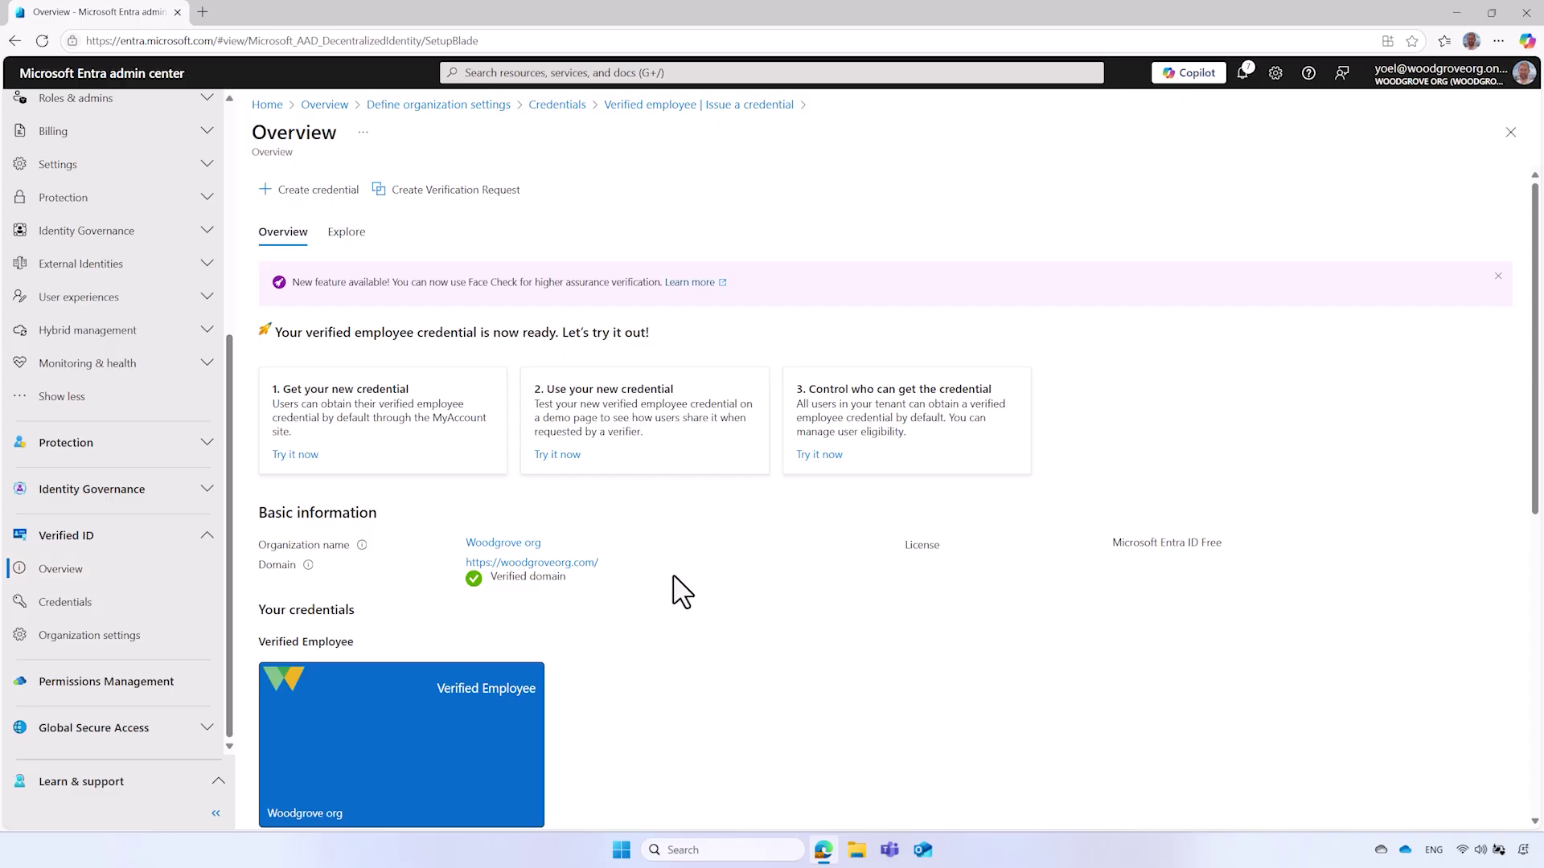
{"action": "scroll", "coordinate": [682, 591], "scroll_direction": "down", "scroll_amount": 1}
{"action": "scroll", "coordinate": [682, 591], "scroll_direction": "down", "scroll_amount": 5}
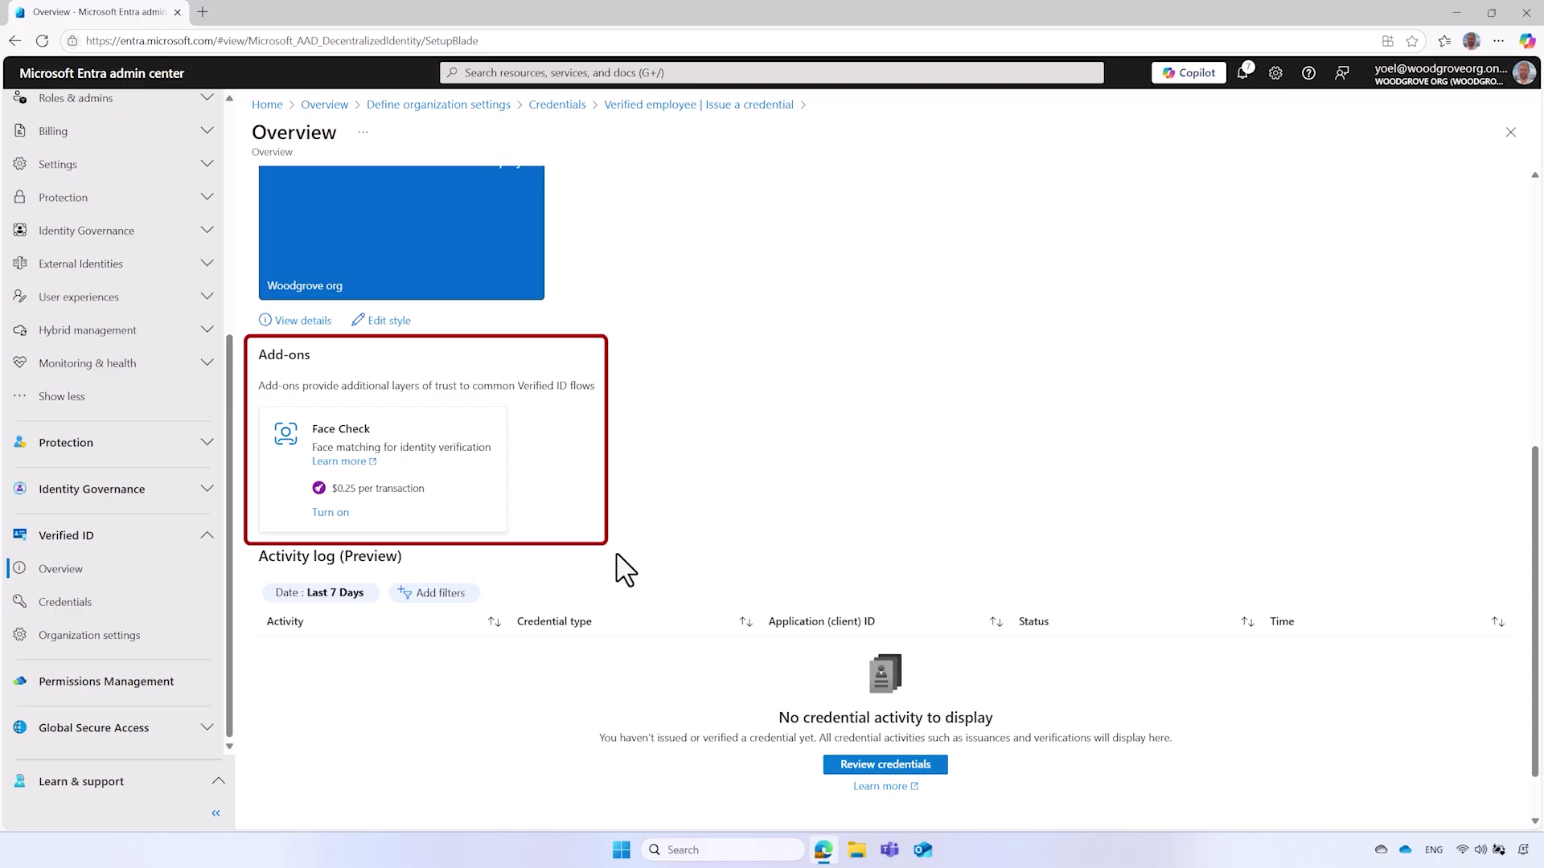
Turn on Face Check with the Woodgrove ORG subscription and VerifiedID resource group, validating first.
{"action": "left_click", "coordinate": [339, 519]}
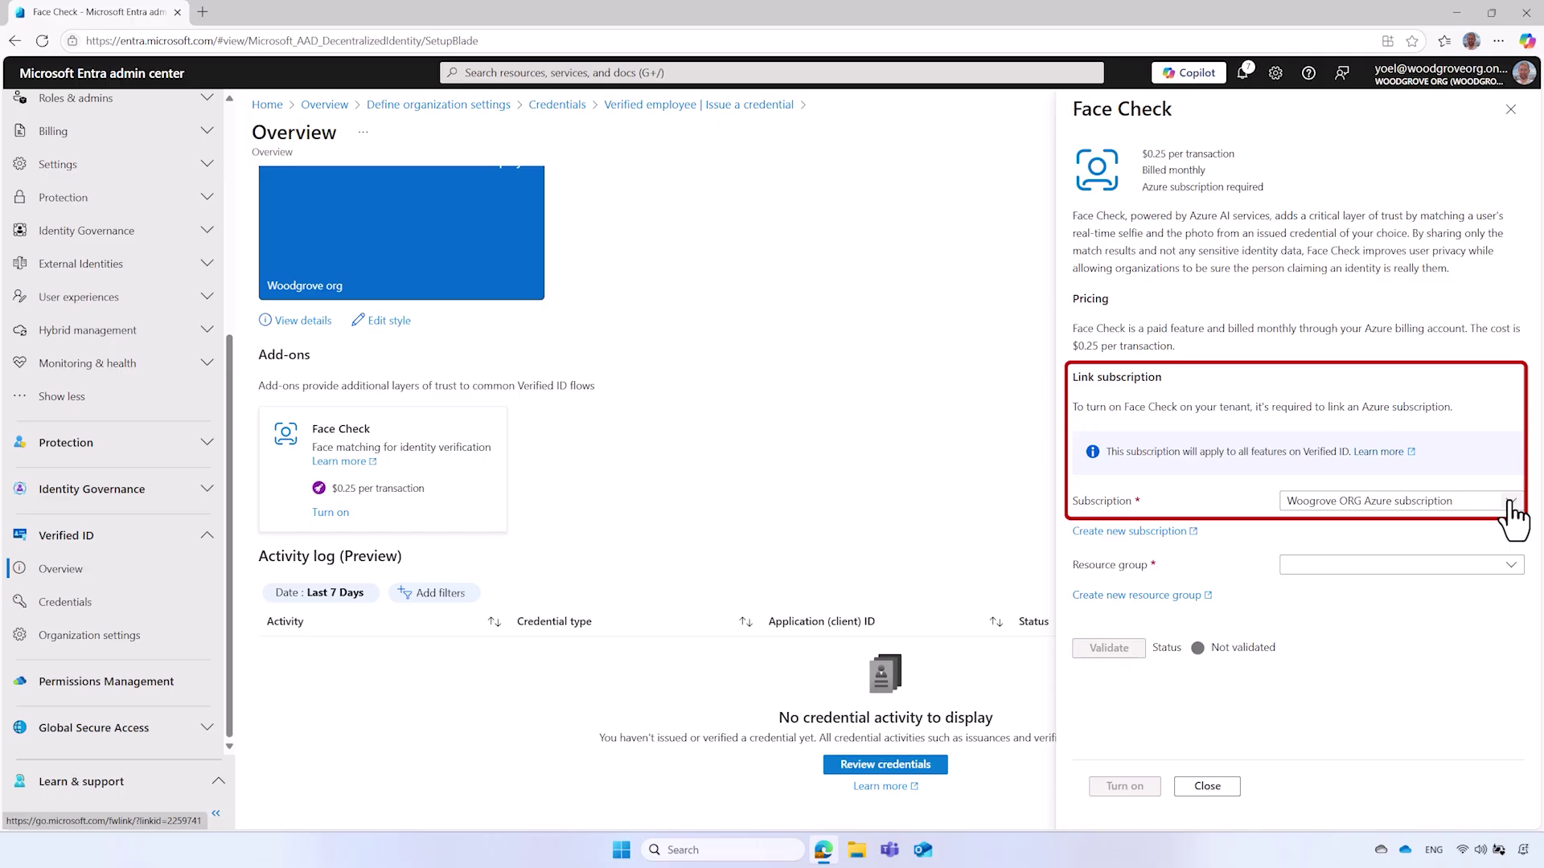
{"action": "left_click", "coordinate": [1511, 567]}
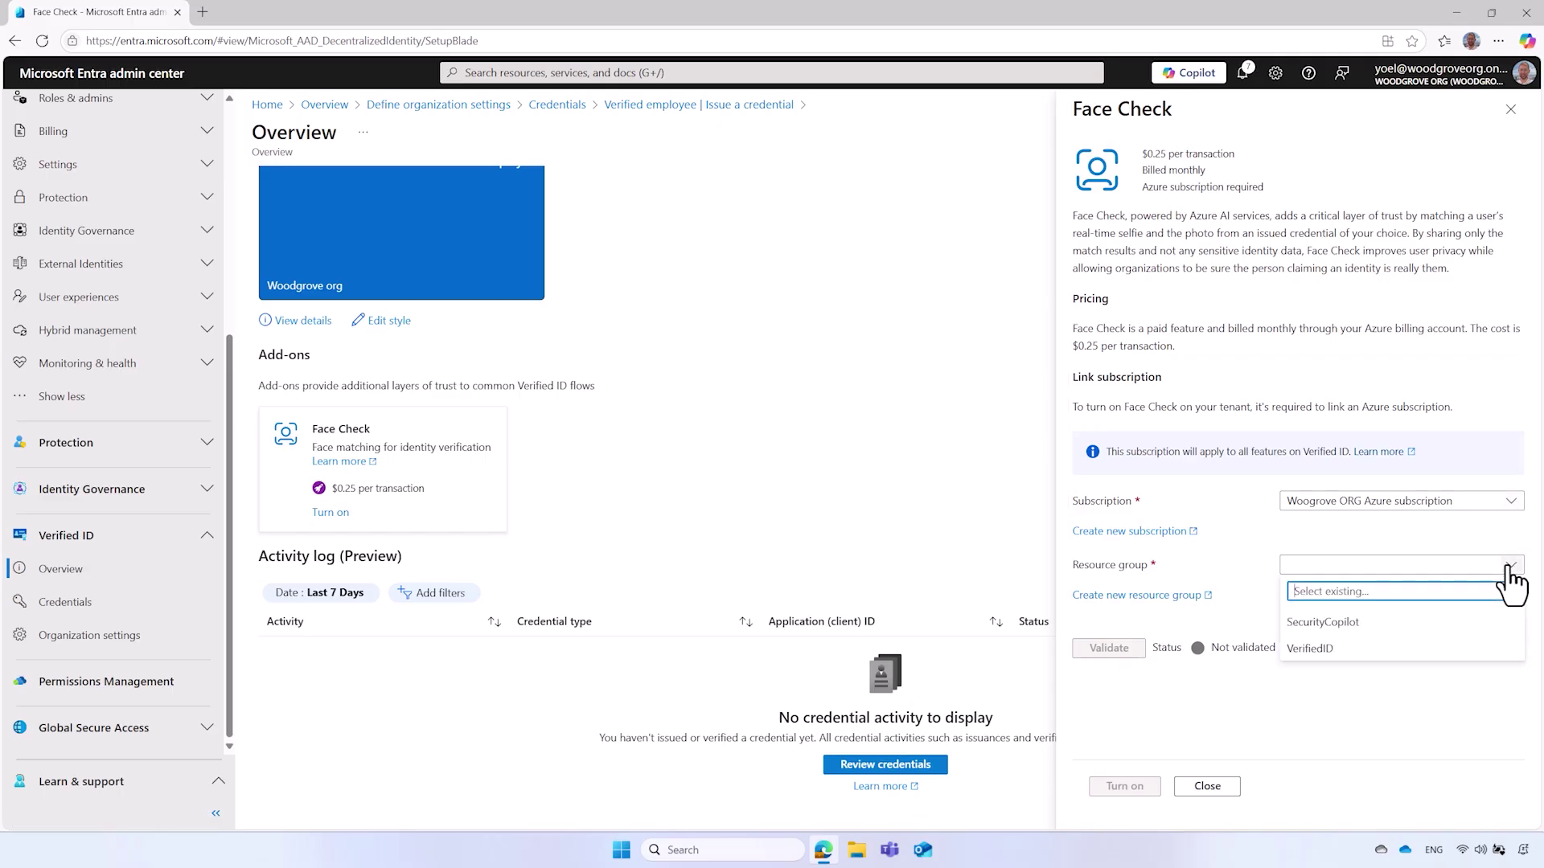
{"action": "left_click", "coordinate": [1341, 653]}
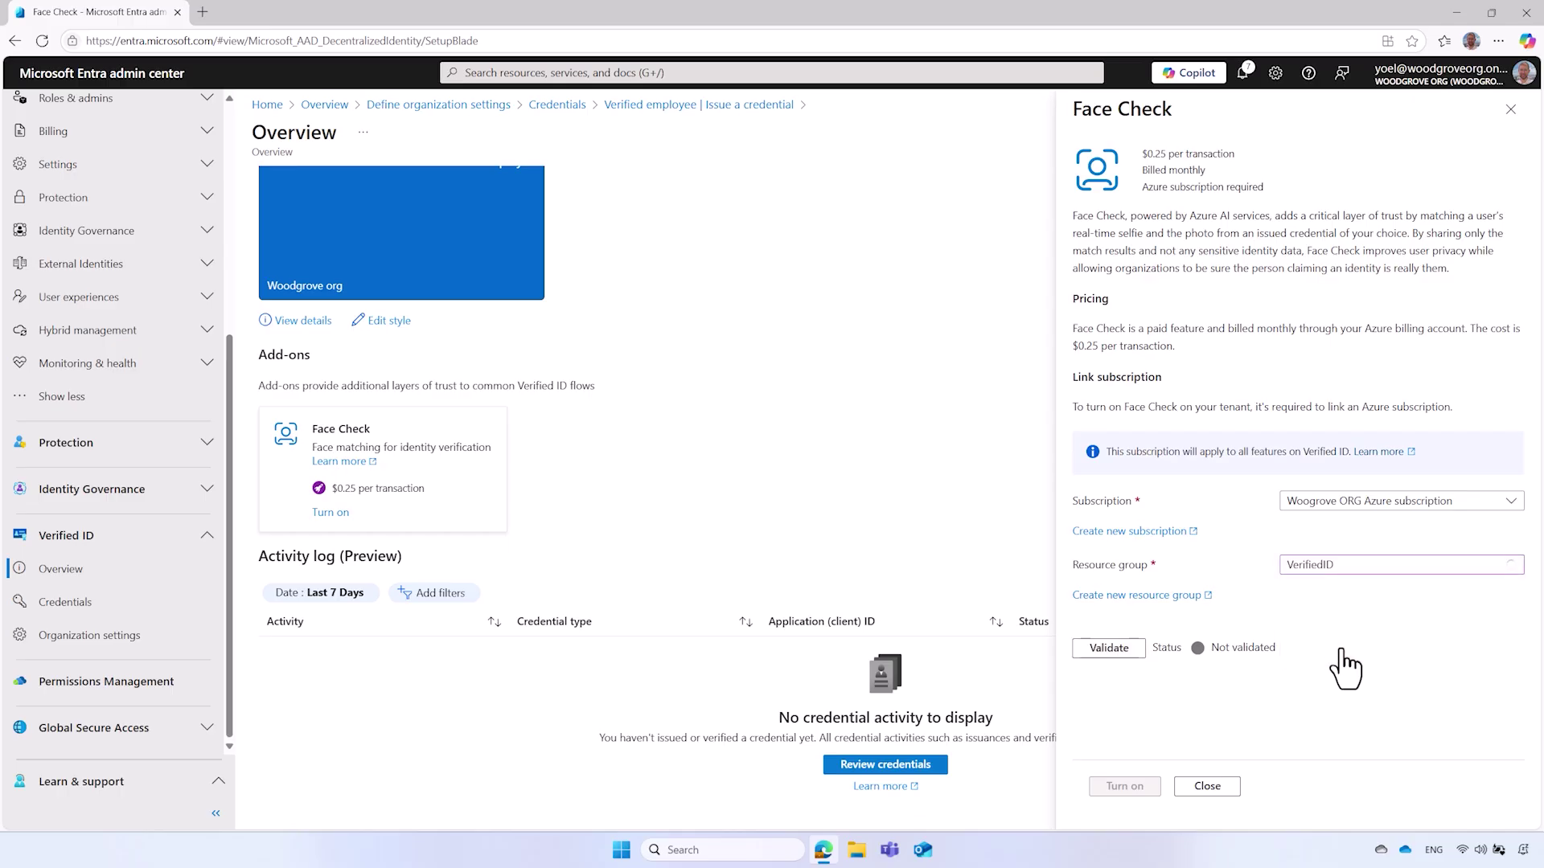
{"action": "left_click", "coordinate": [1108, 650]}
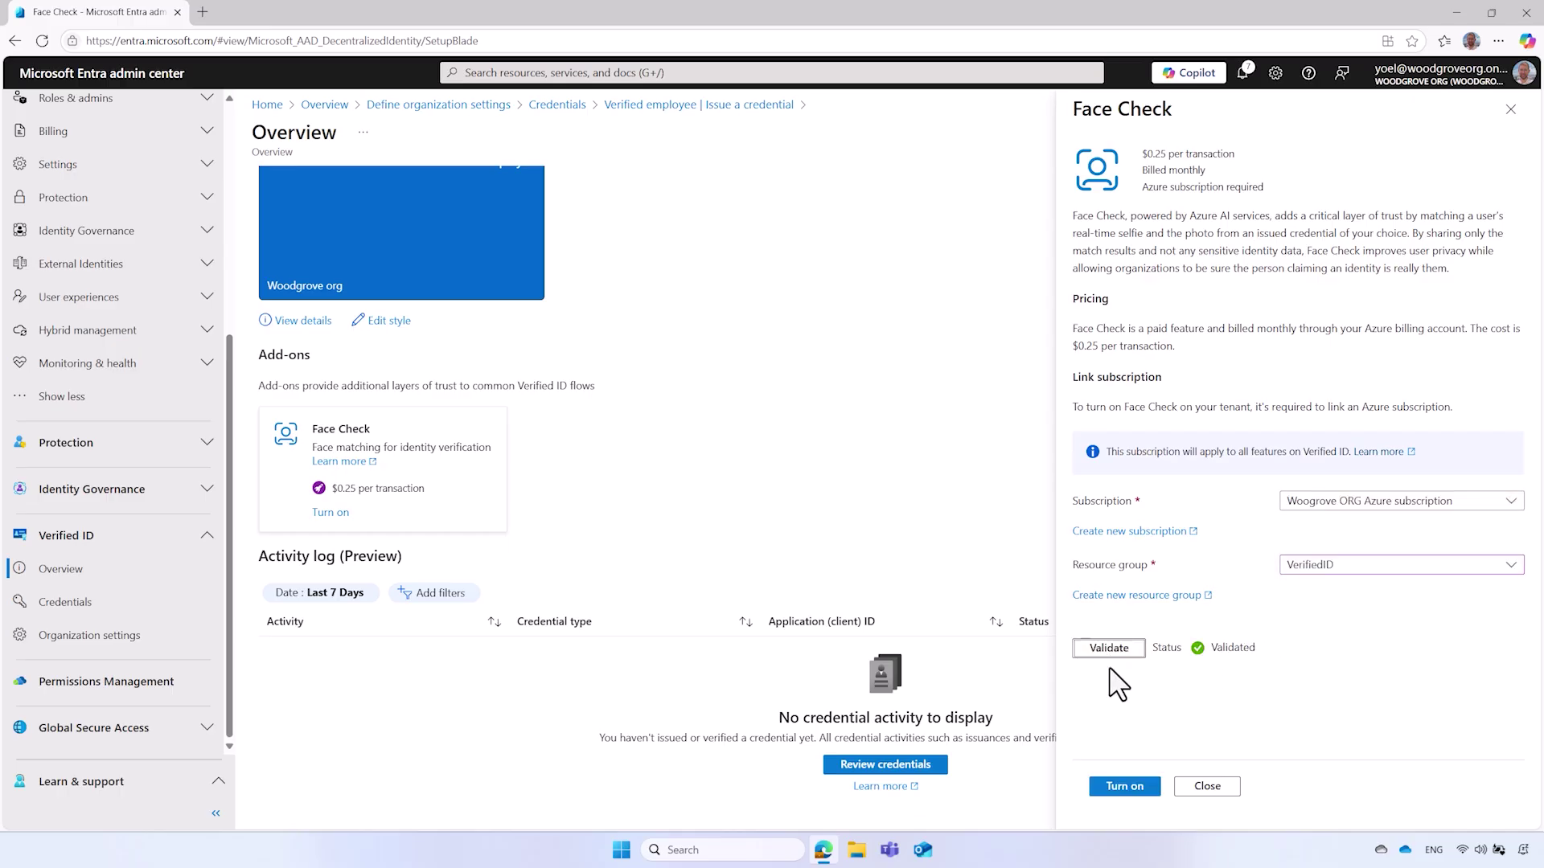
{"action": "left_click", "coordinate": [1126, 788]}
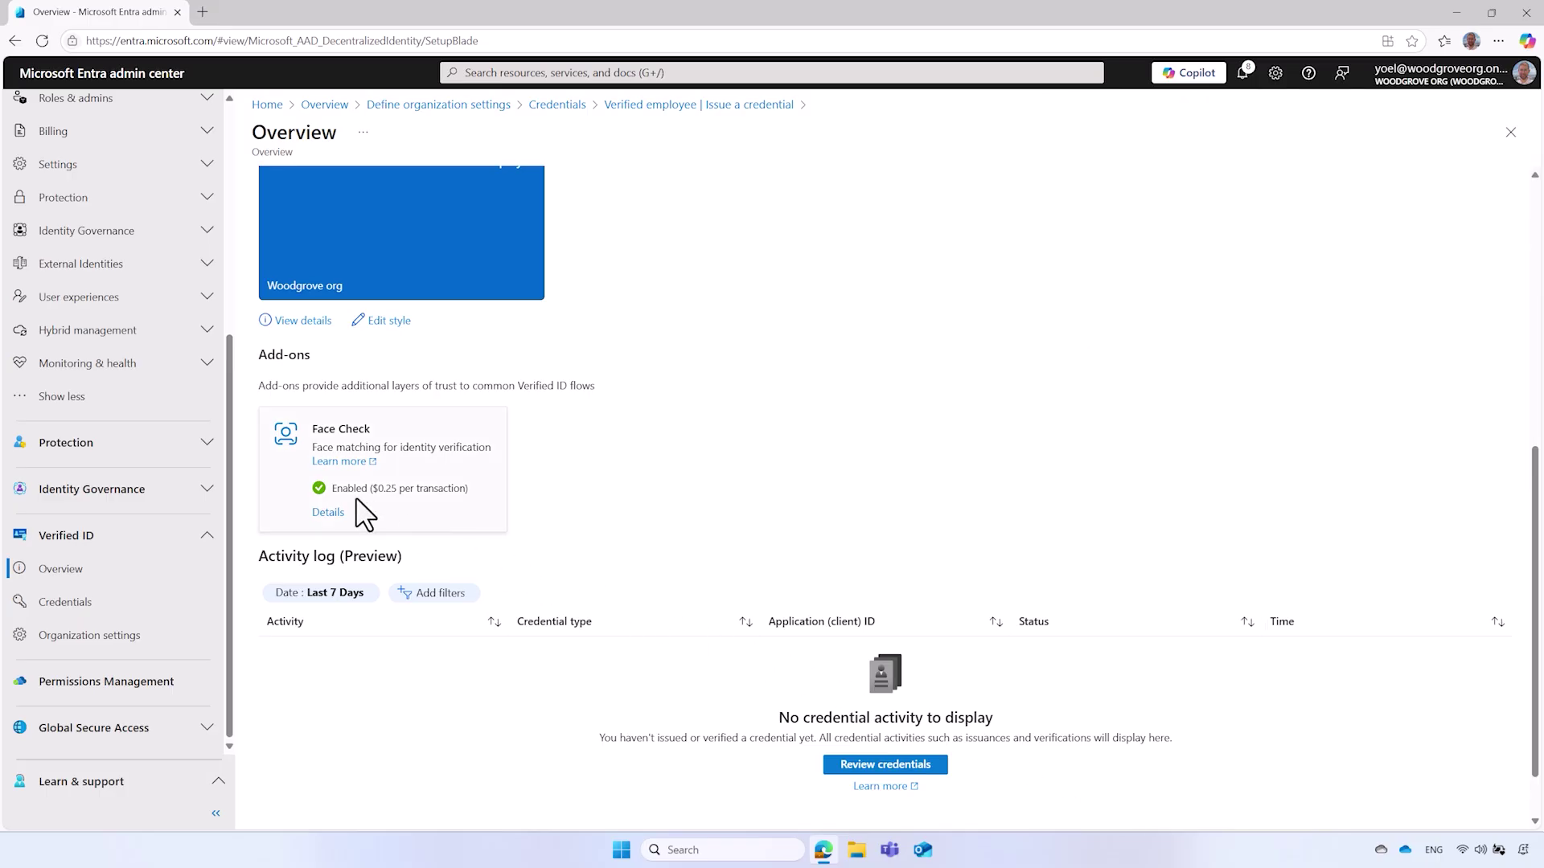
Show the Face Check card's details panel with its linked Woodgrove ORG subscription.
{"action": "left_click", "coordinate": [329, 513]}
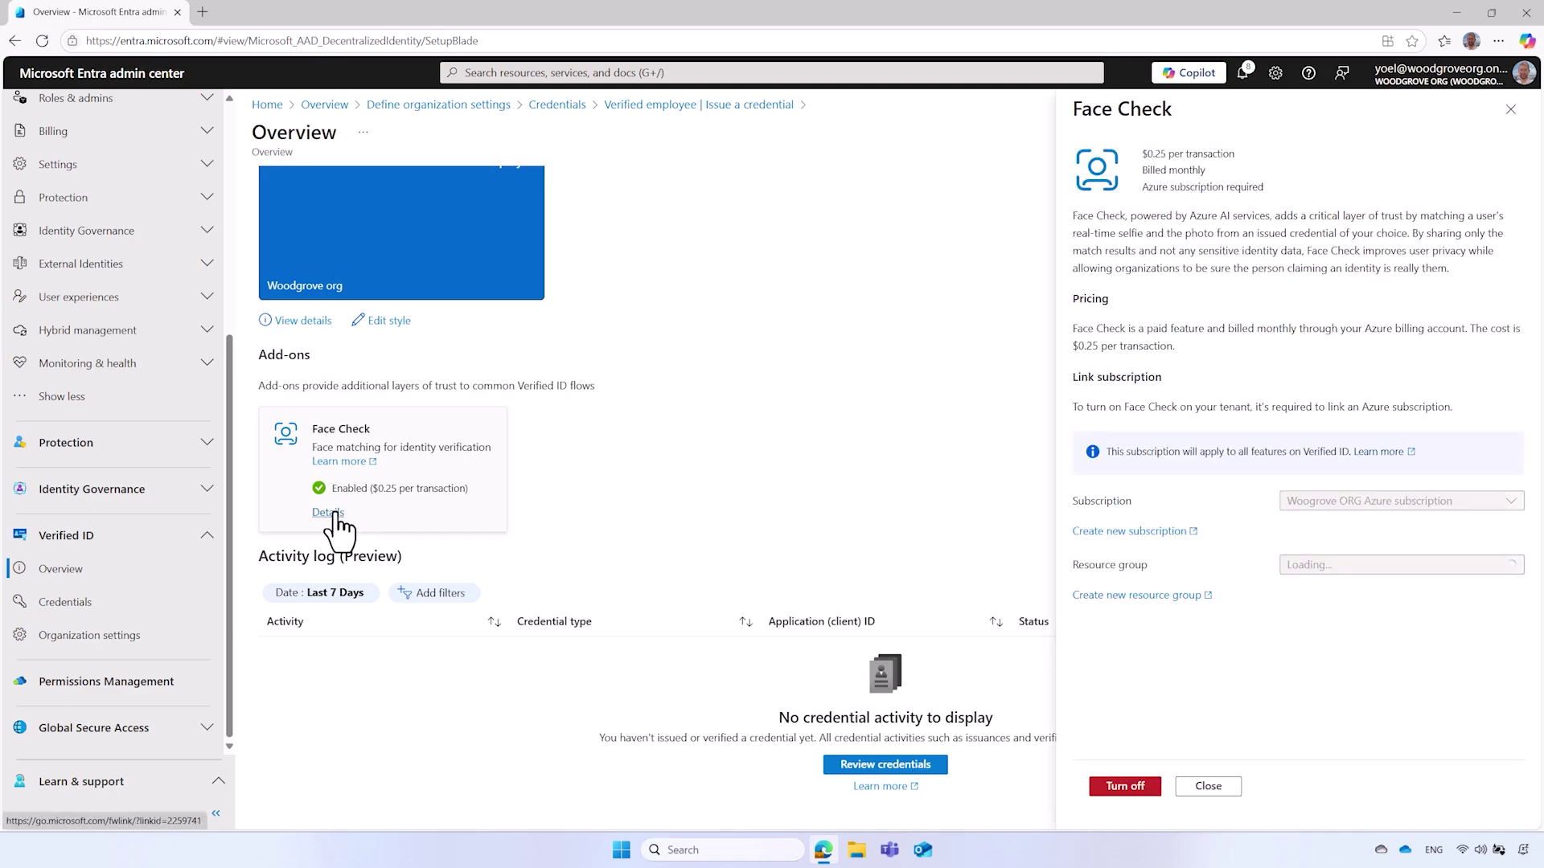